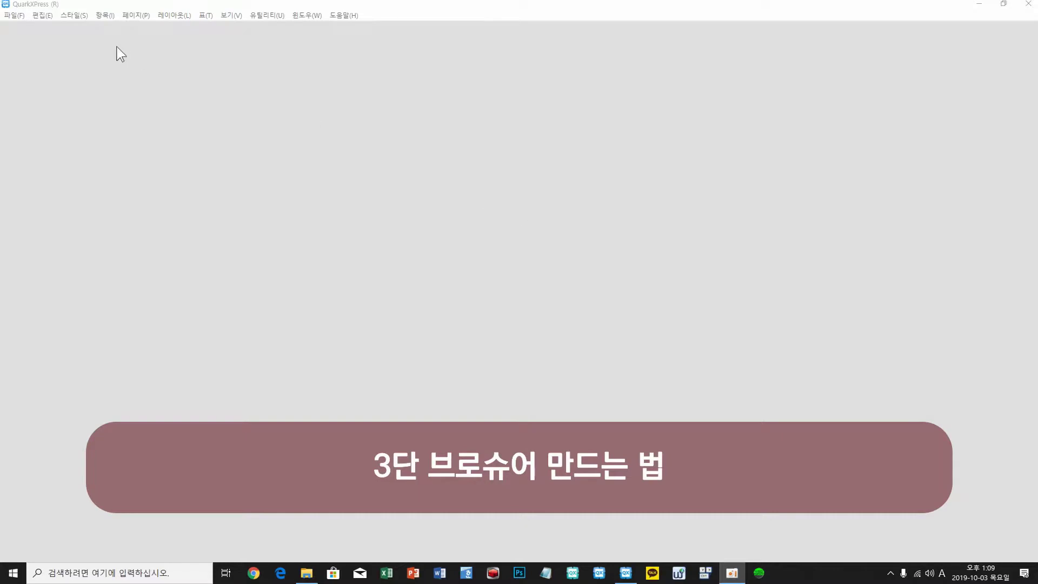
# Start a new print project with an A4 page in landscape orientation
pyautogui.click(14, 15)
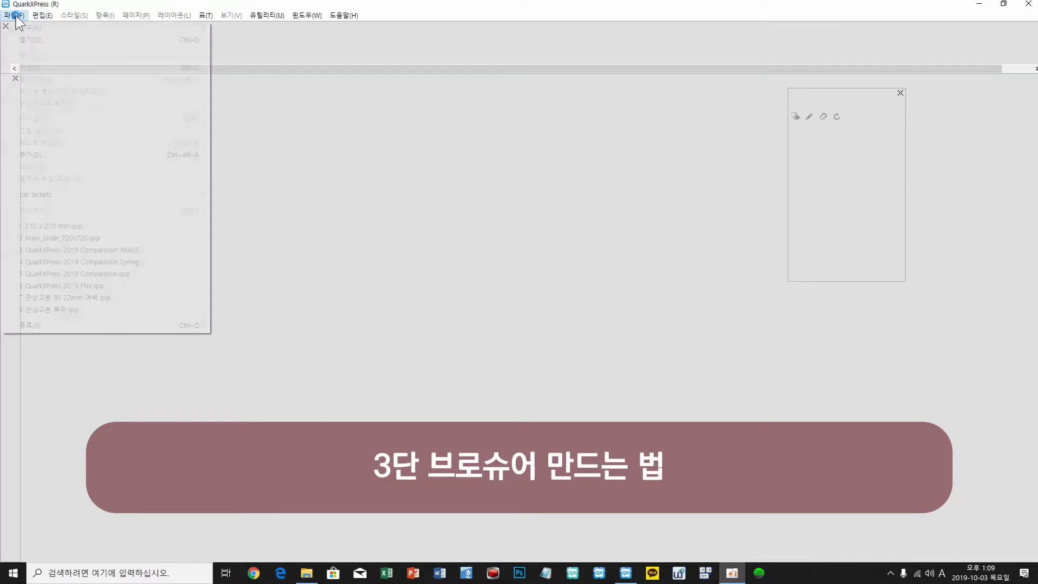
pyautogui.moveTo(31, 27)
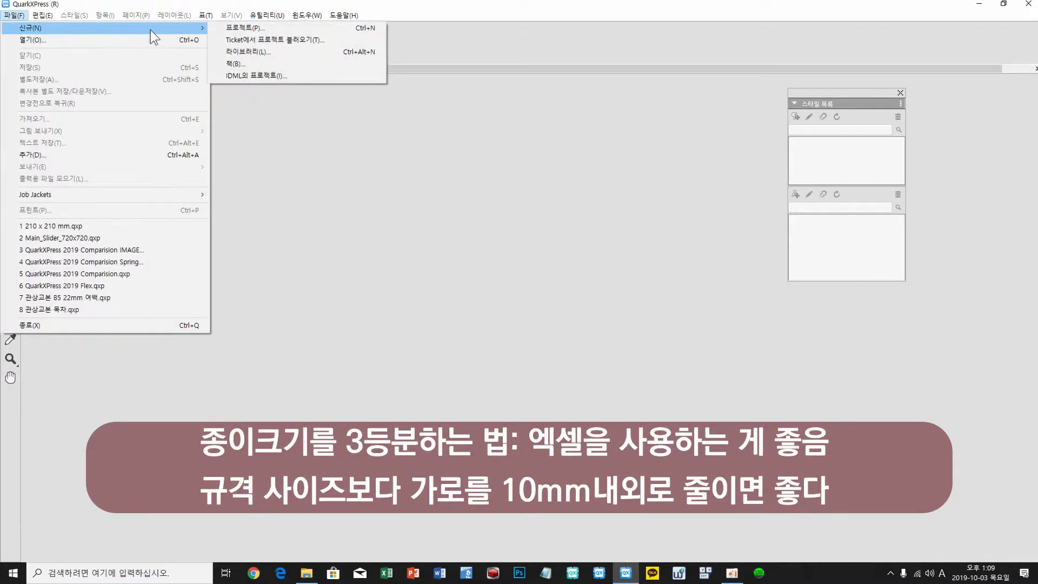
pyautogui.click(264, 27)
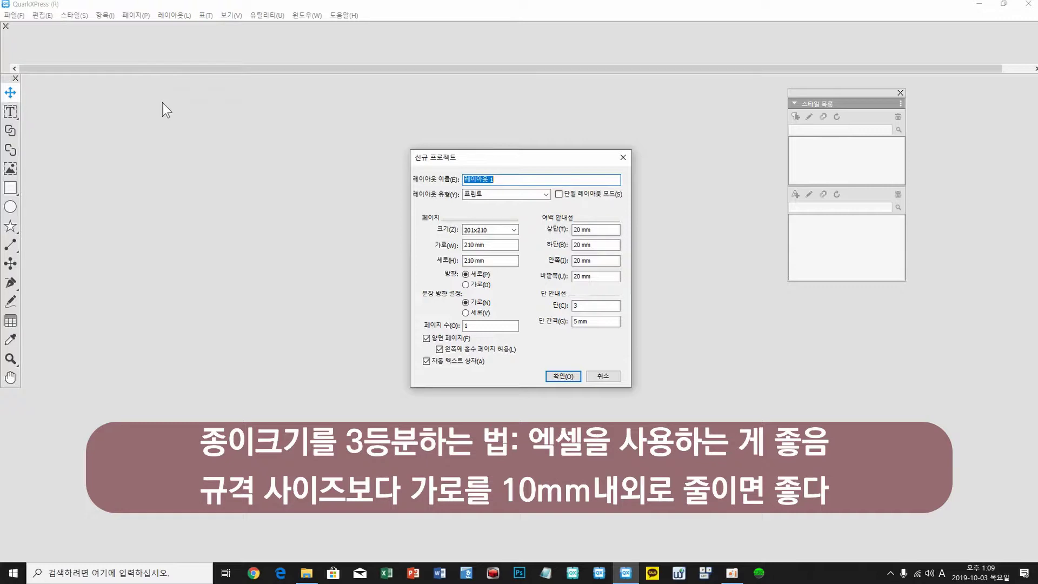
pyautogui.click(513, 230)
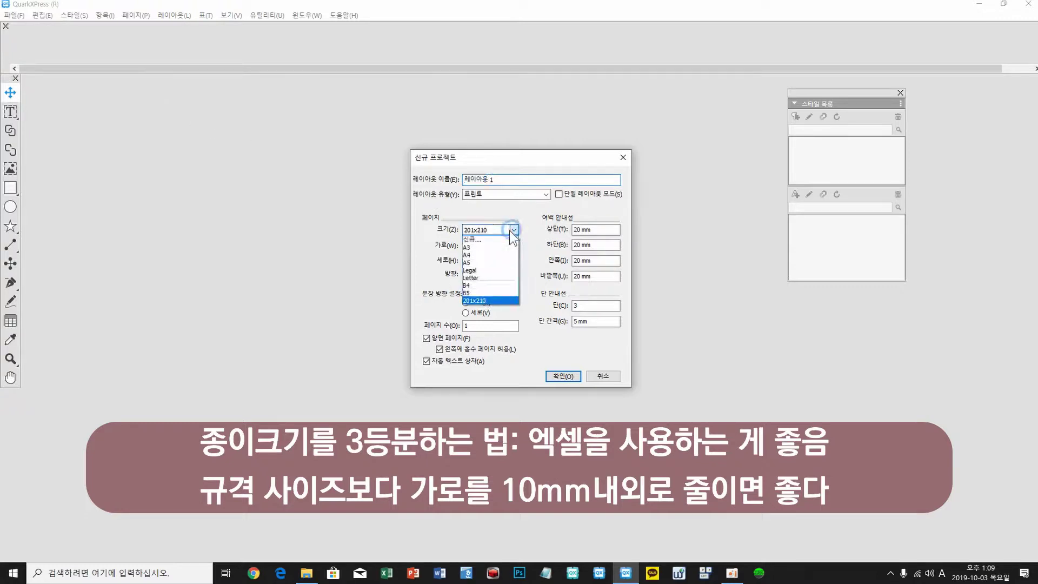
pyautogui.click(484, 254)
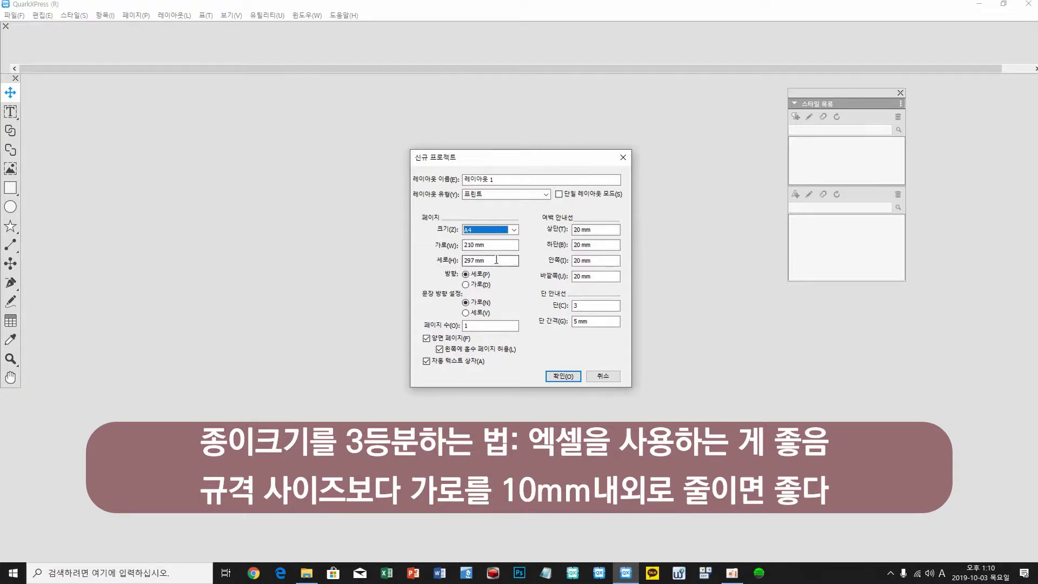
pyautogui.click(465, 285)
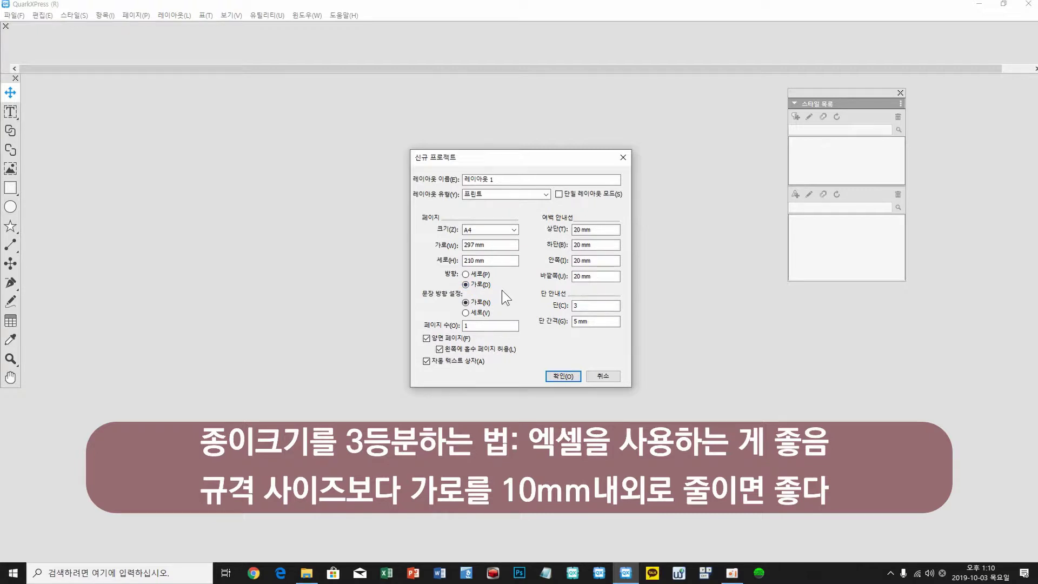
pyautogui.click(469, 244)
# Switch to the blank Excel workbook and enter 297 in cell A1 and 3 in cell B1
pyautogui.hotkey('alt', 'Tab')
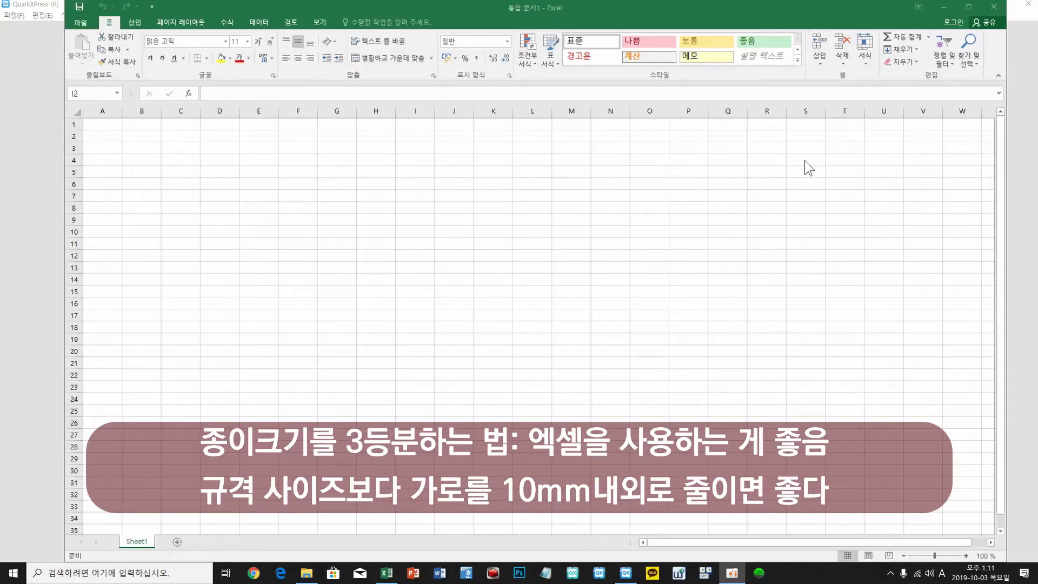
pyautogui.click(102, 125)
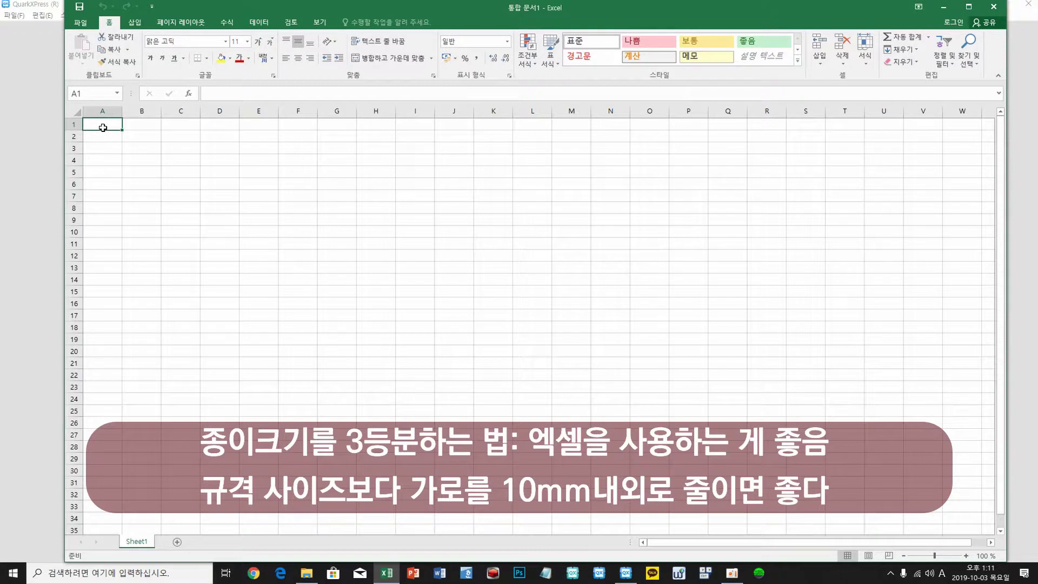
pyautogui.write('297')
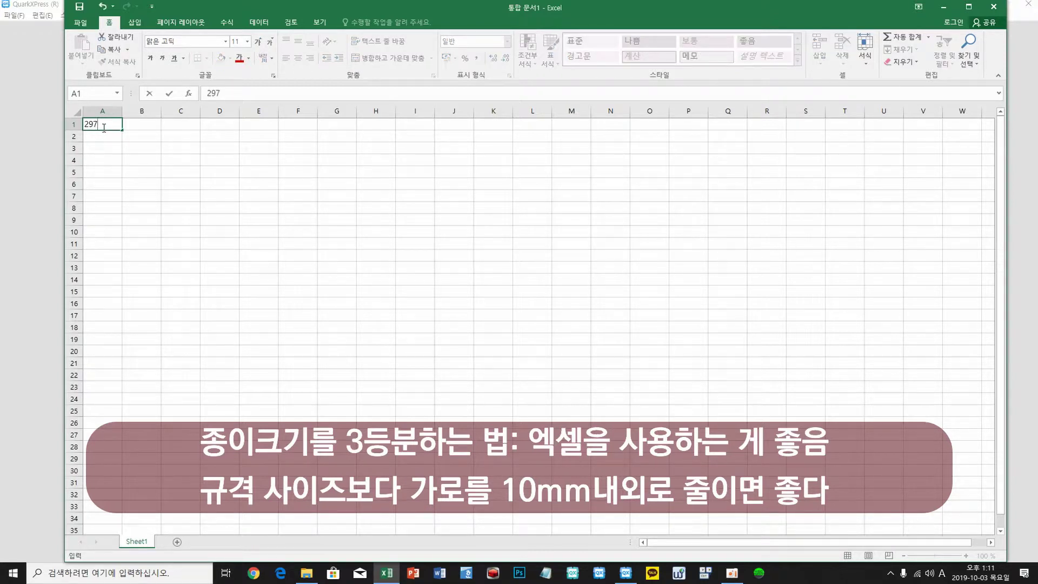
pyautogui.click(137, 148)
pyautogui.click(148, 124)
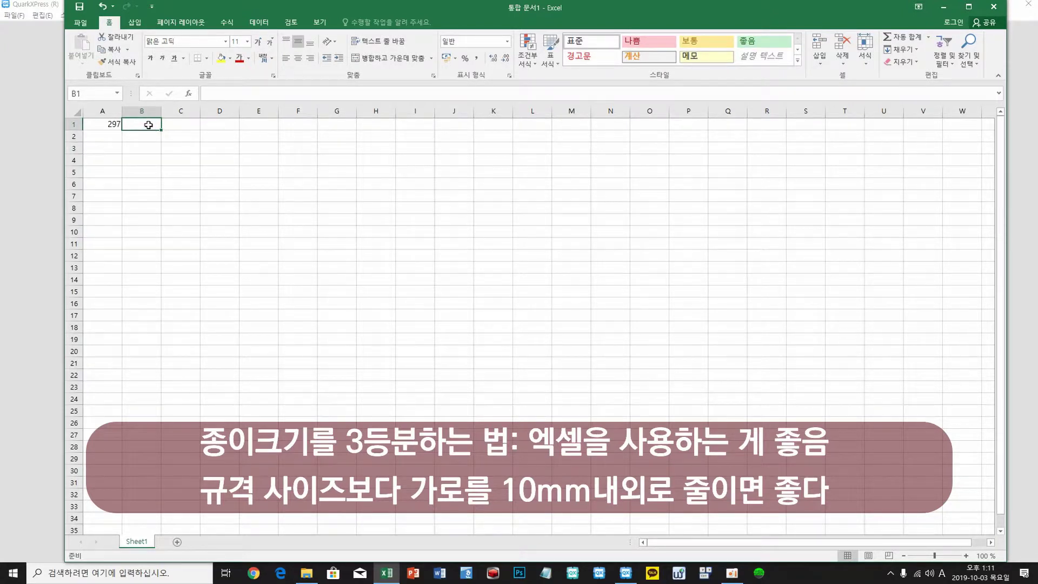
pyautogui.write('3')
pyautogui.press('Return')
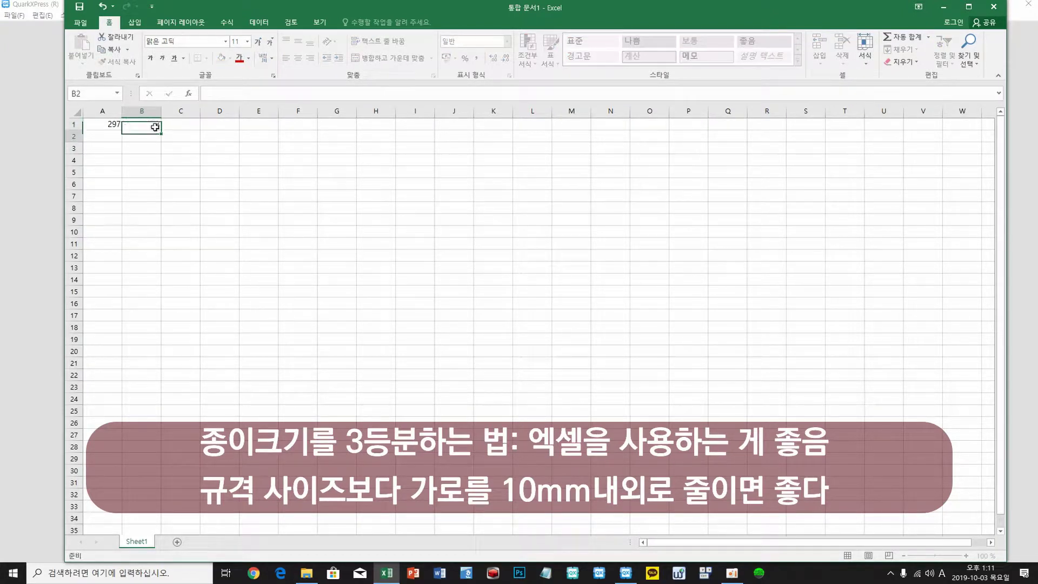
# Enter the formula =A1/B1 in cell C1 to divide the page width into three
pyautogui.click(189, 128)
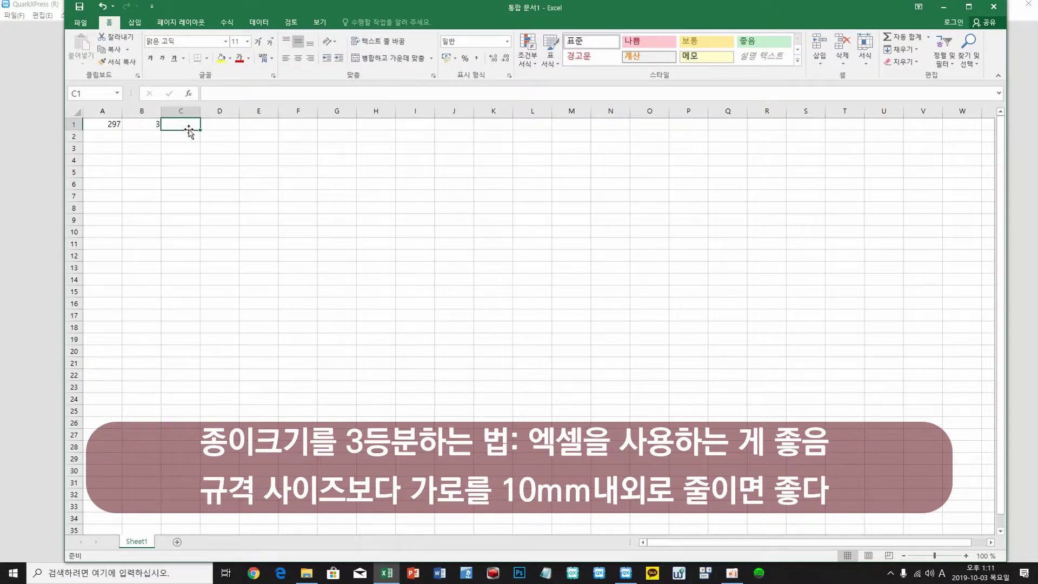
pyautogui.write('=')
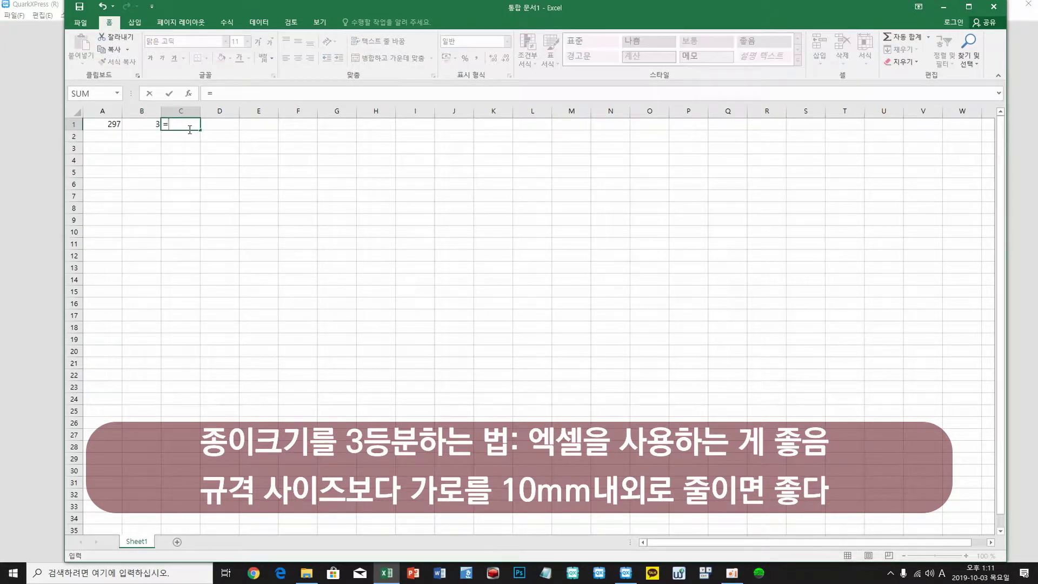
pyautogui.click(107, 125)
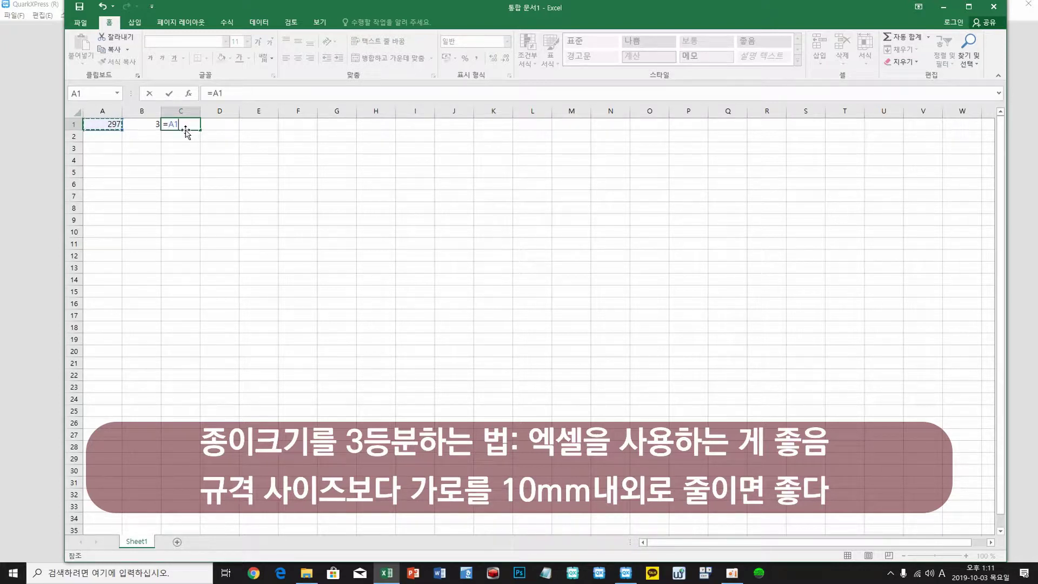
pyautogui.write('/')
pyautogui.click(143, 123)
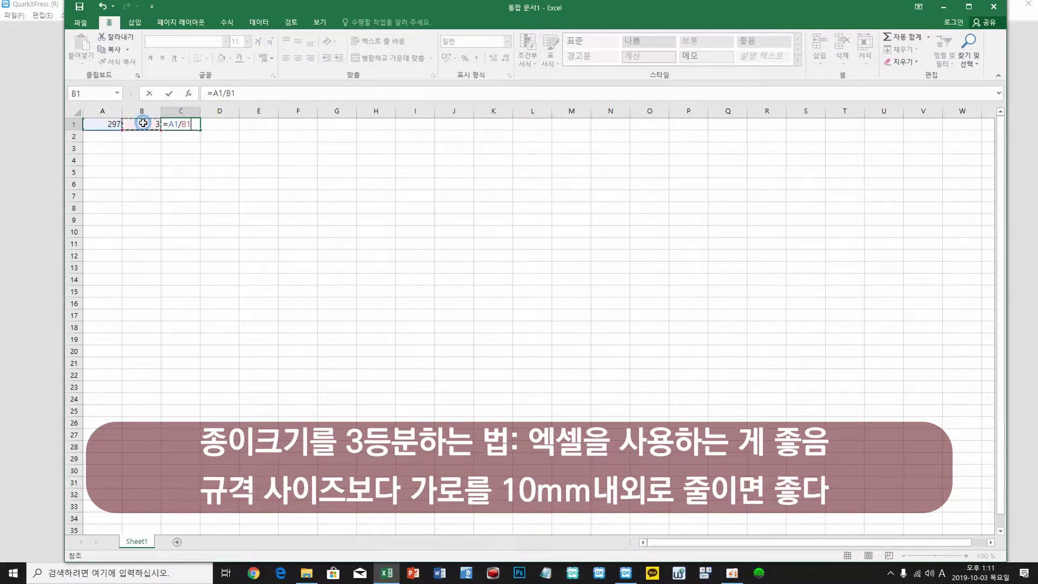
pyautogui.press('Return')
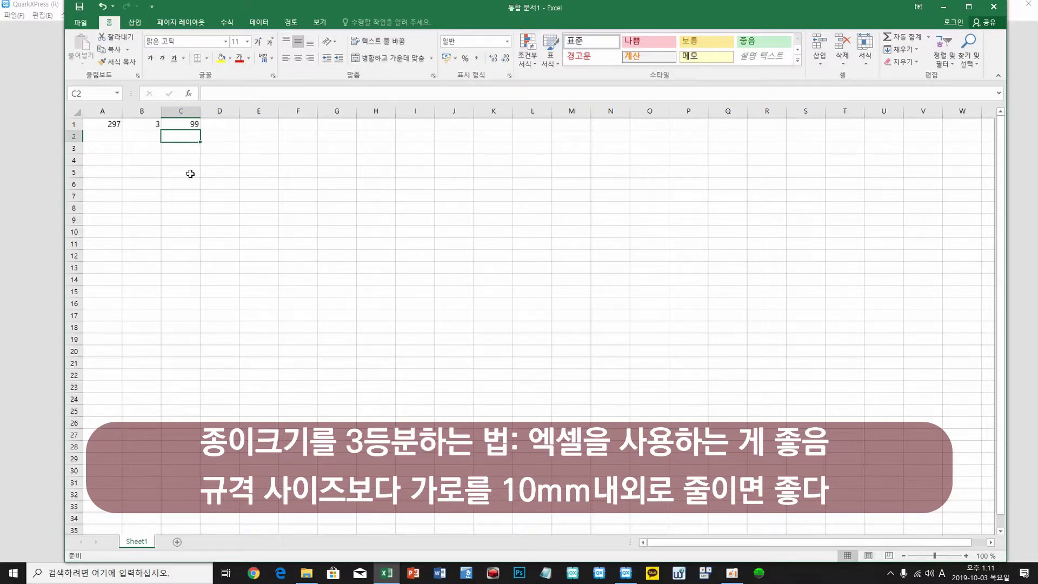
# Enter the reduced page width 287 in cell A2 and the divisor 3 in cell B2
pyautogui.click(111, 136)
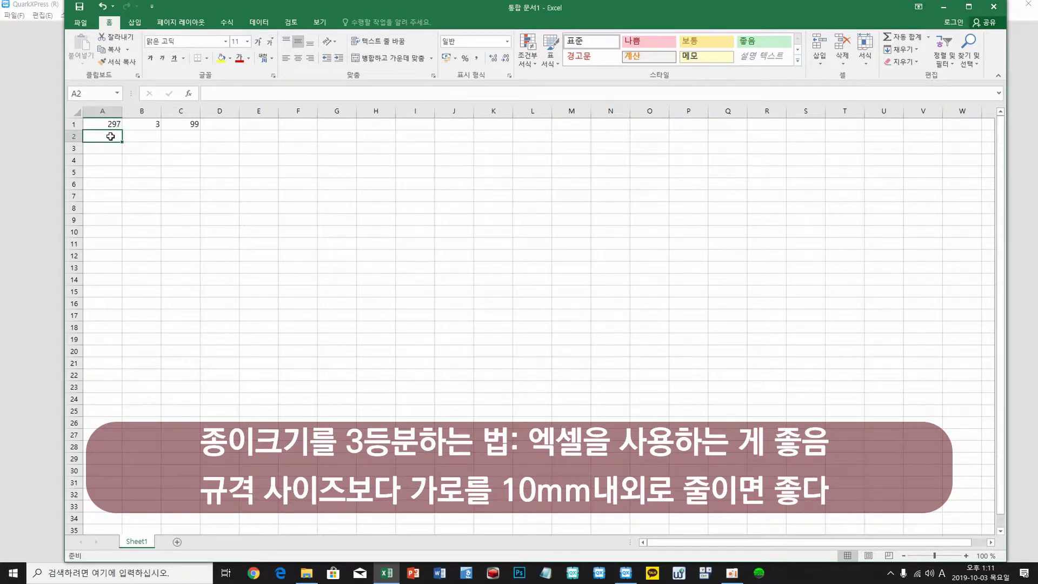
pyautogui.write('287')
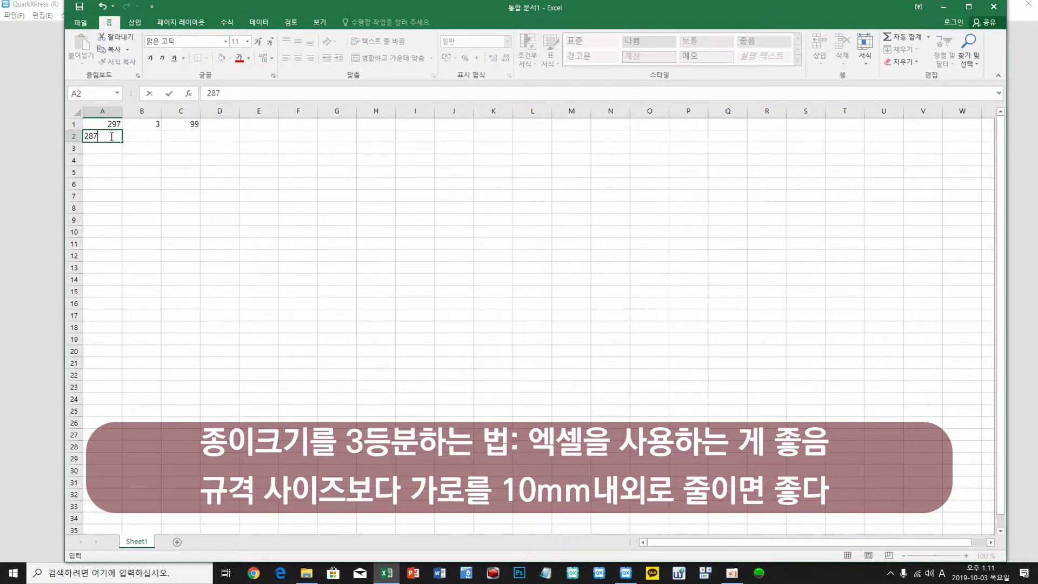
pyautogui.press('Return')
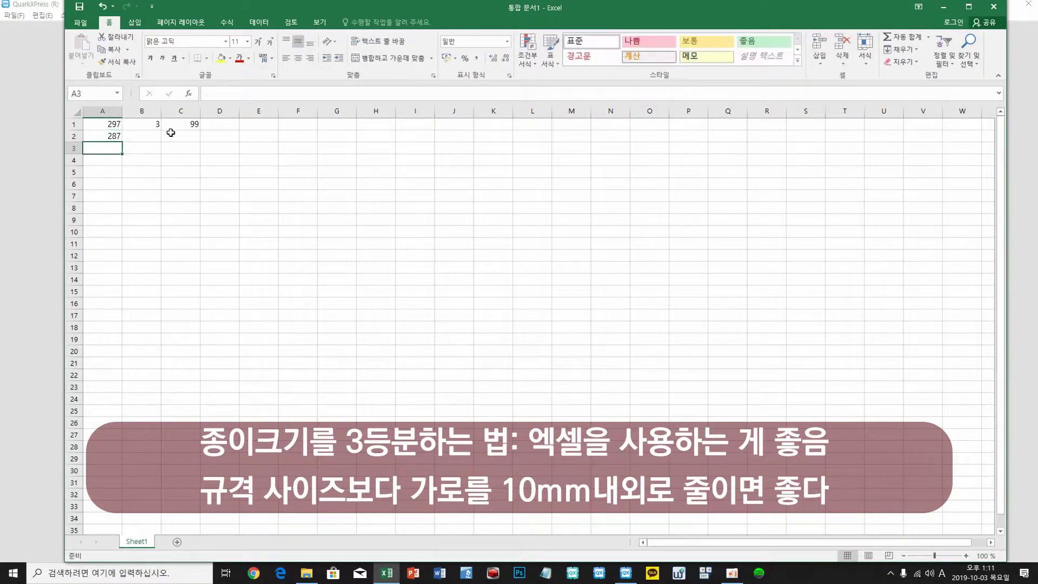
pyautogui.click(149, 137)
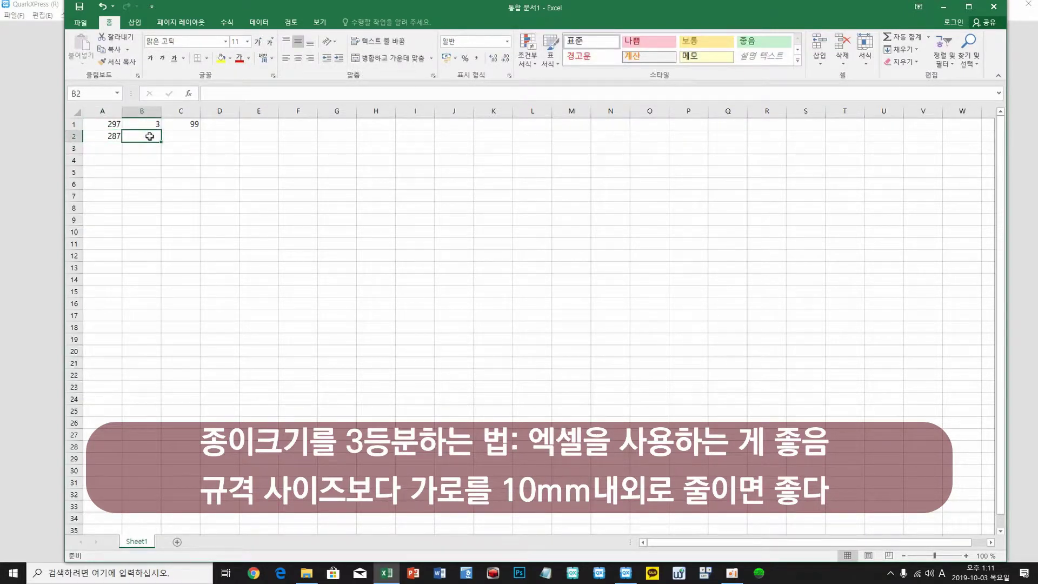
pyautogui.write('3')
pyautogui.press('Return')
# Enter the formula =A2/3 in cell C2 to calculate one third of the reduced width
pyautogui.click(186, 138)
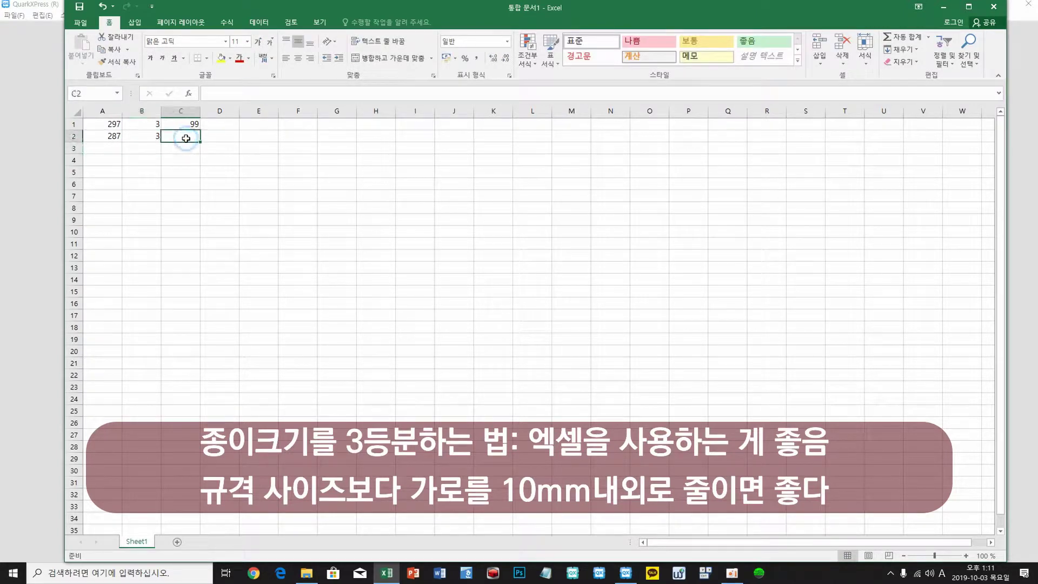
pyautogui.write('=')
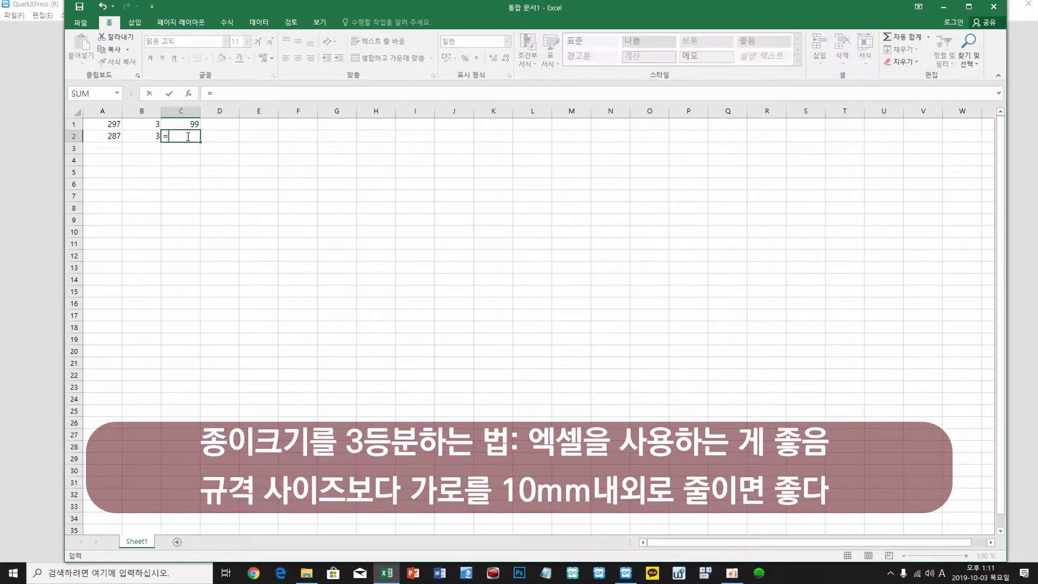
pyautogui.click(116, 137)
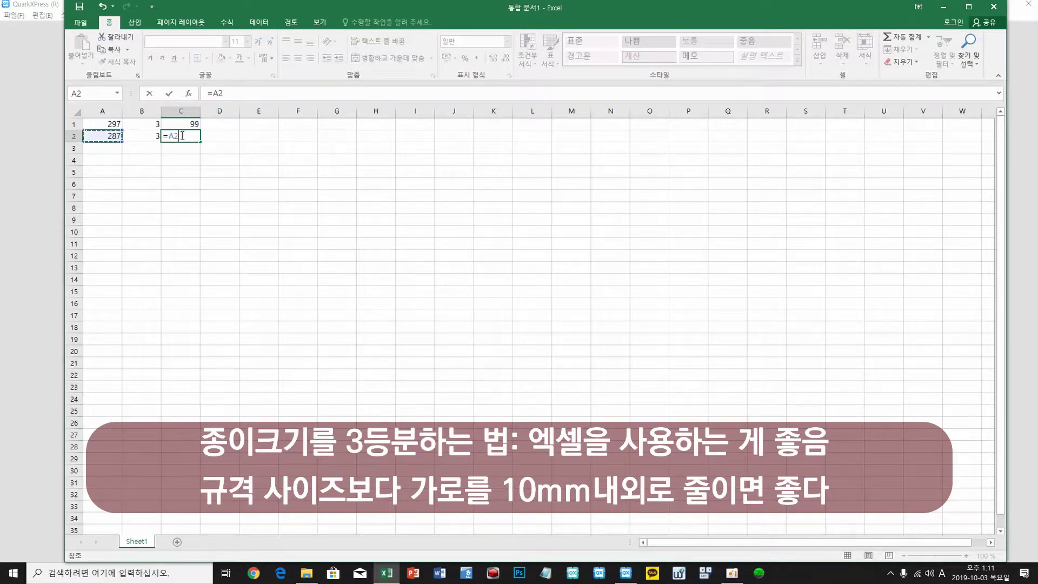
pyautogui.write('/3')
pyautogui.press('Return')
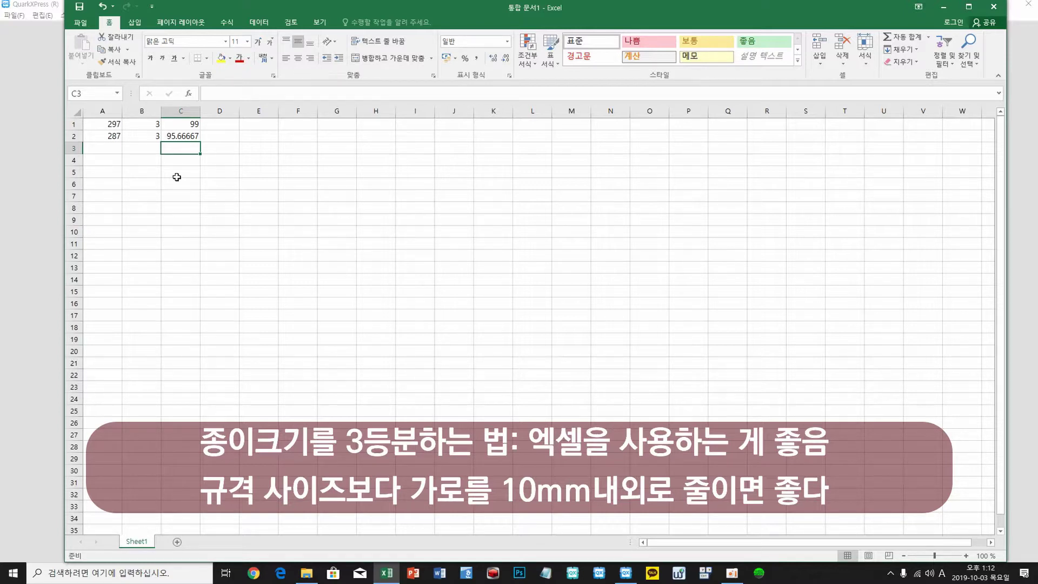
# Enter the panel width 99 in cell E1 and the panel count 3 in cell F1
pyautogui.click(252, 124)
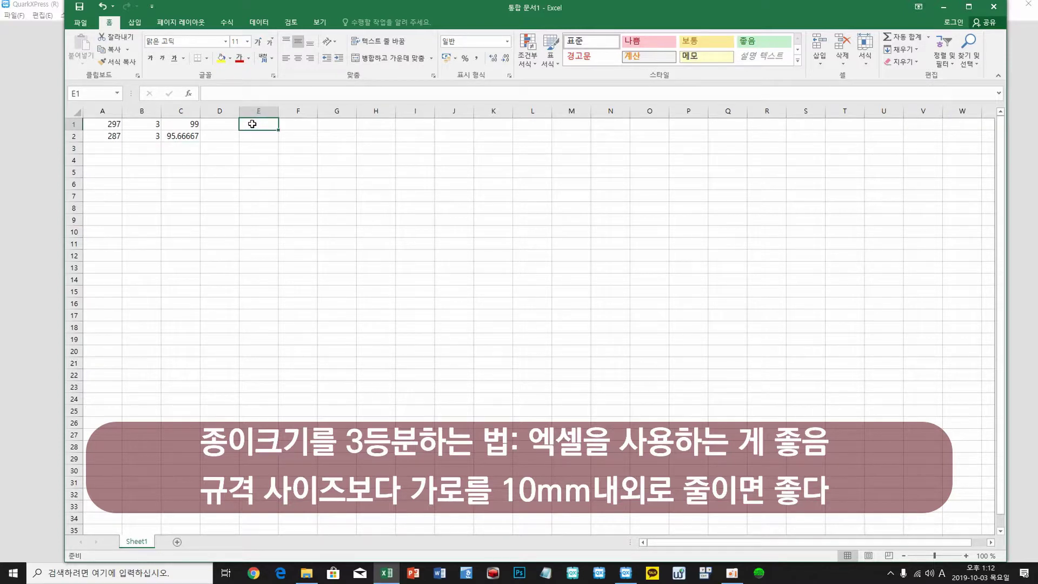
pyautogui.write('99')
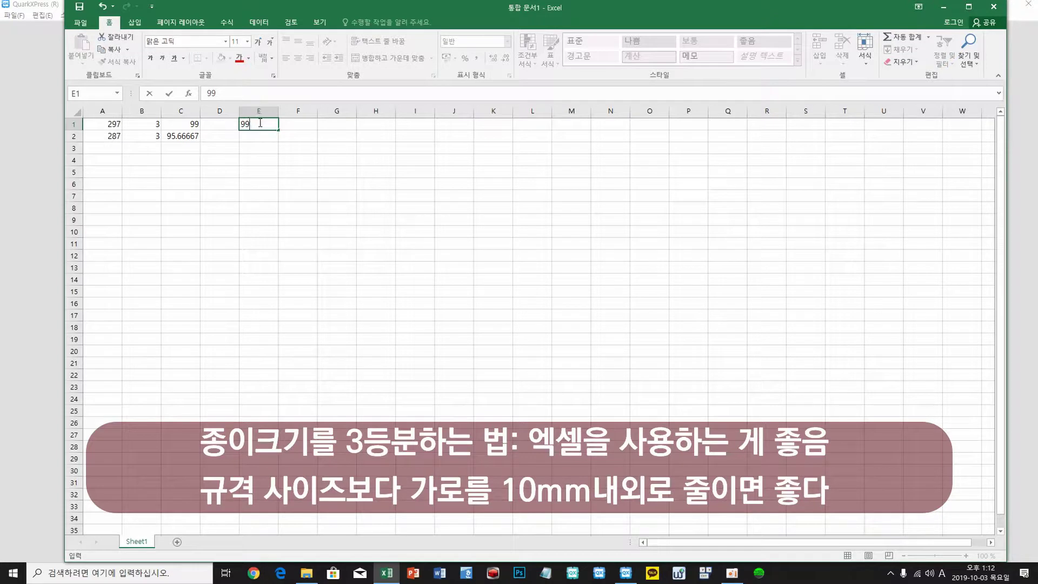
pyautogui.press('Return')
pyautogui.click(308, 124)
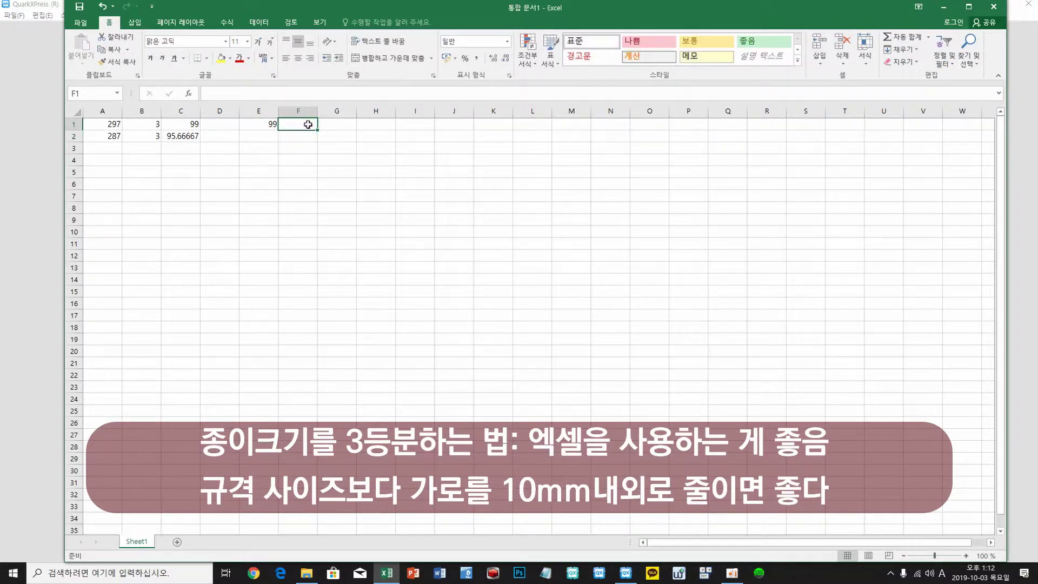
pyautogui.write('3')
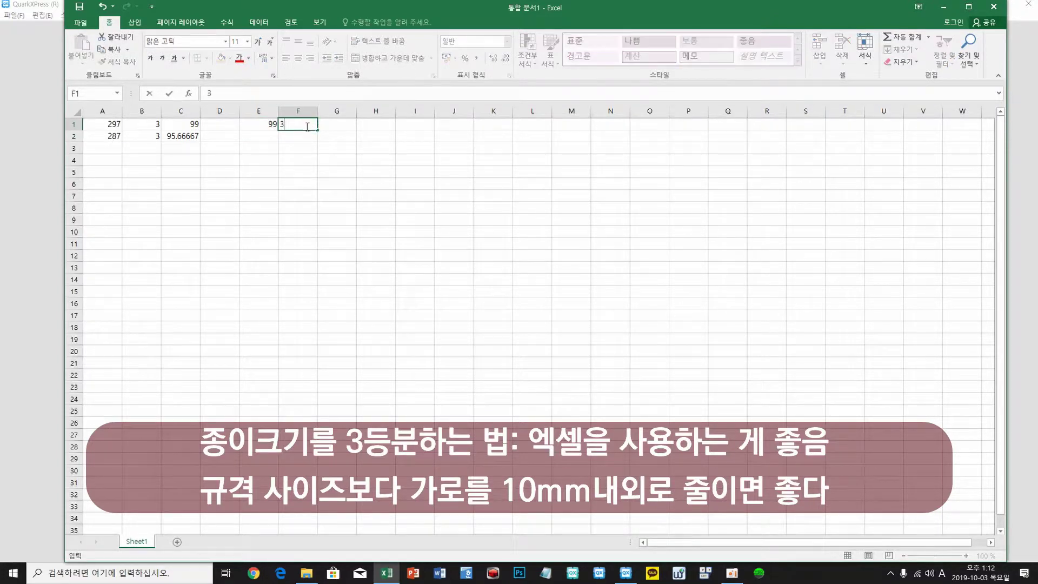
pyautogui.press('Return')
# Enter the formula =E1*F1 in cell G1 to calculate the total width
pyautogui.click(341, 126)
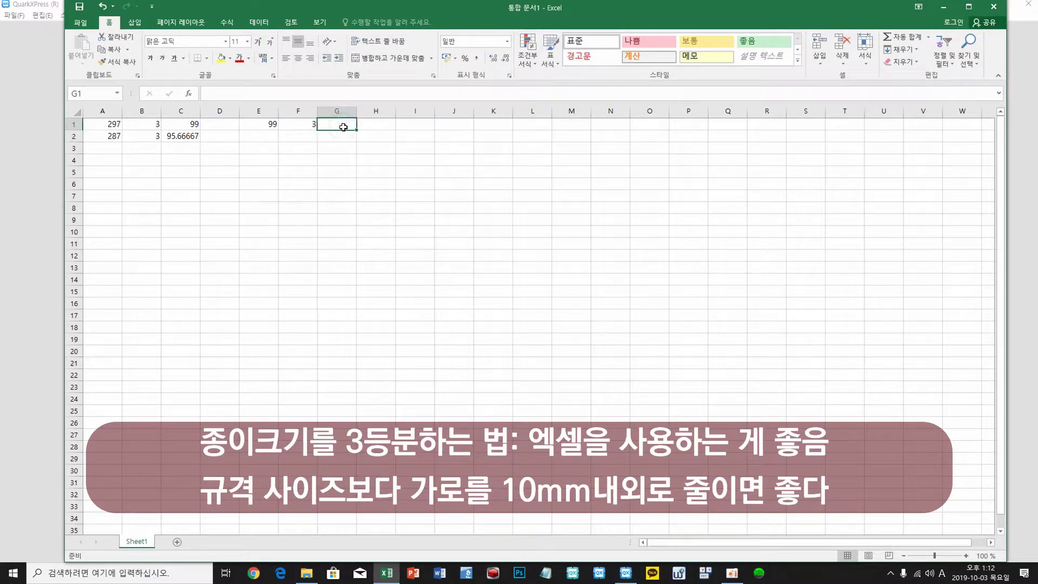
pyautogui.write('=')
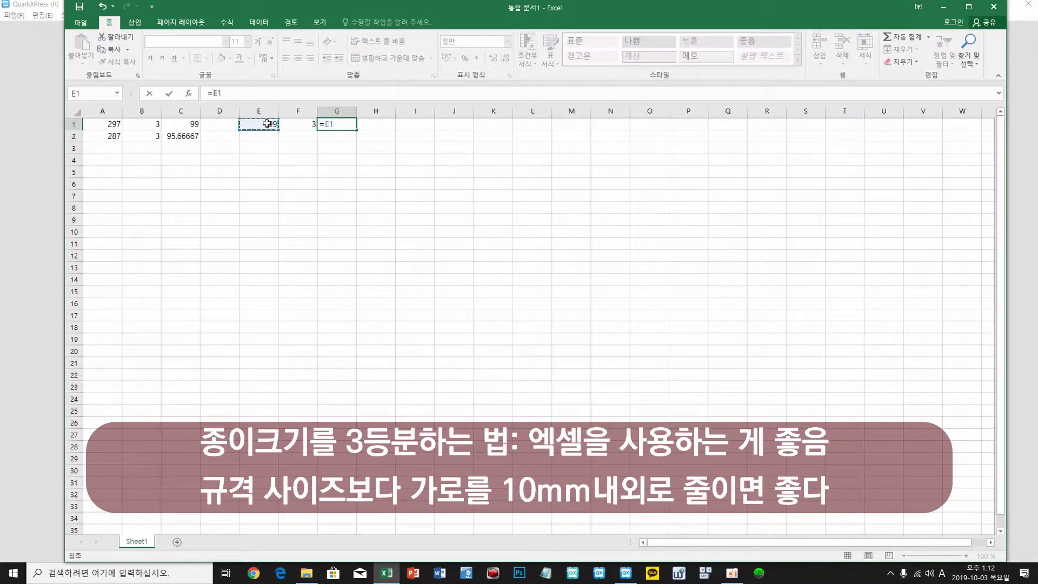
pyautogui.write('*')
pyautogui.click(297, 124)
pyautogui.press('Return')
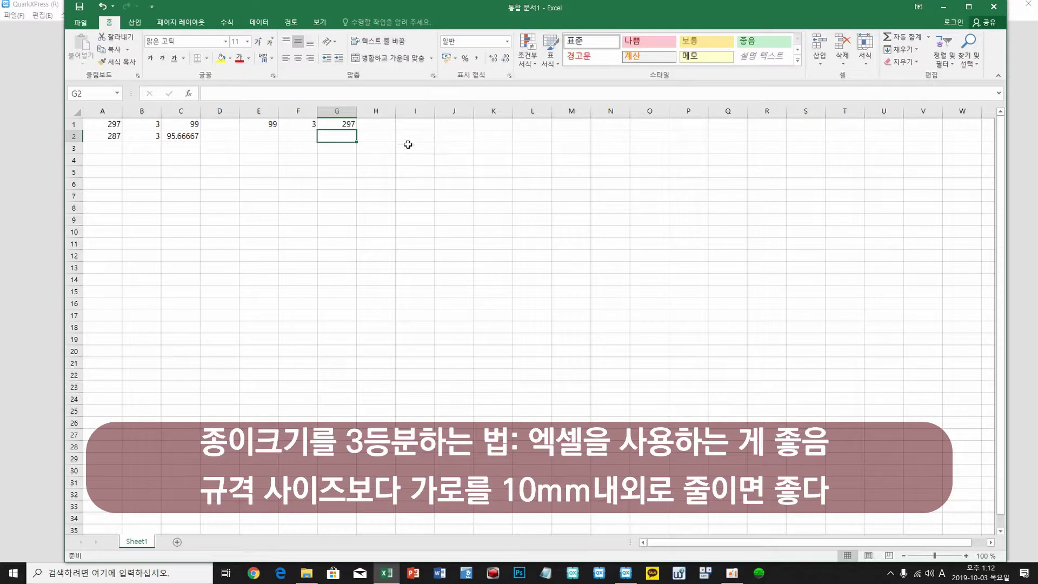
# Fill row 2 with panel width 98 in E2, panel count 3 in F2 and the total-width formula copied down from G1
pyautogui.click(301, 133)
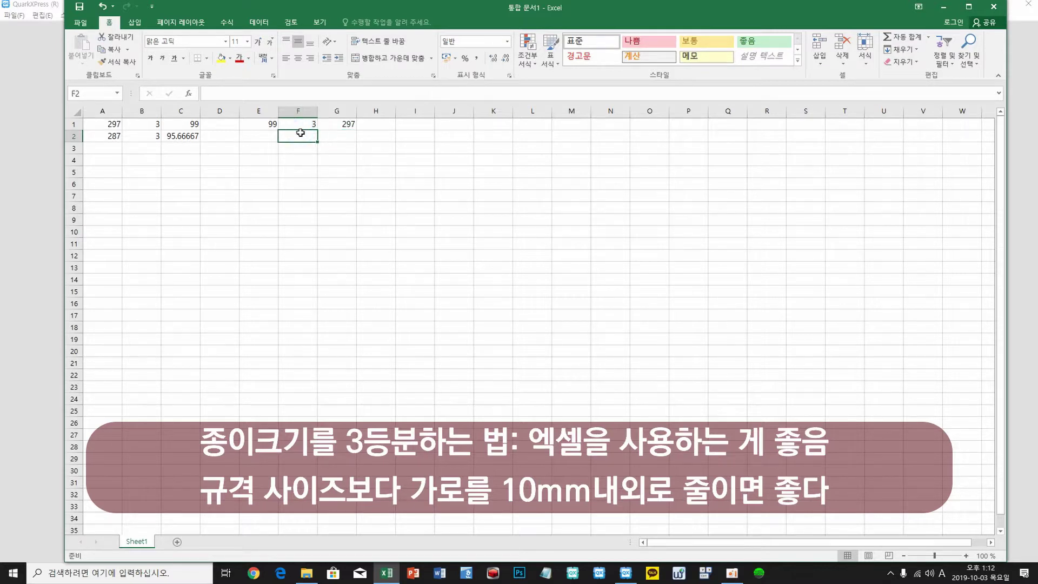
pyautogui.write('3')
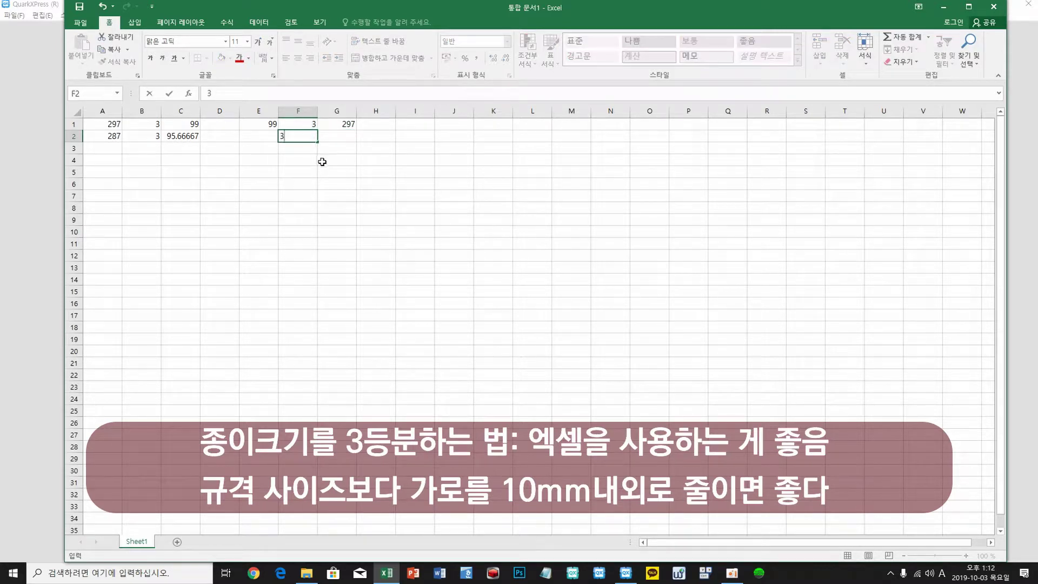
pyautogui.press('Return')
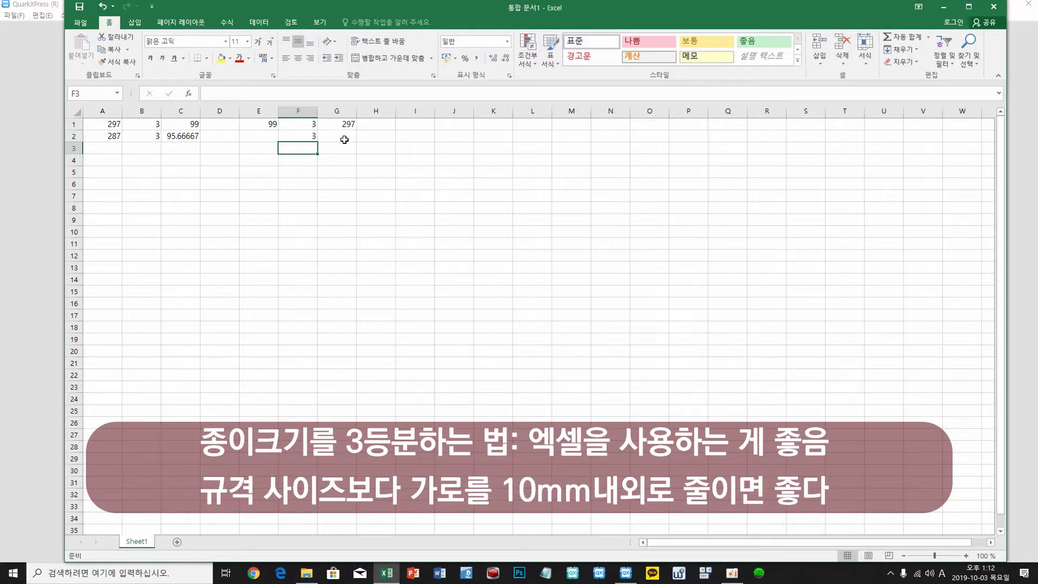
pyautogui.click(348, 125)
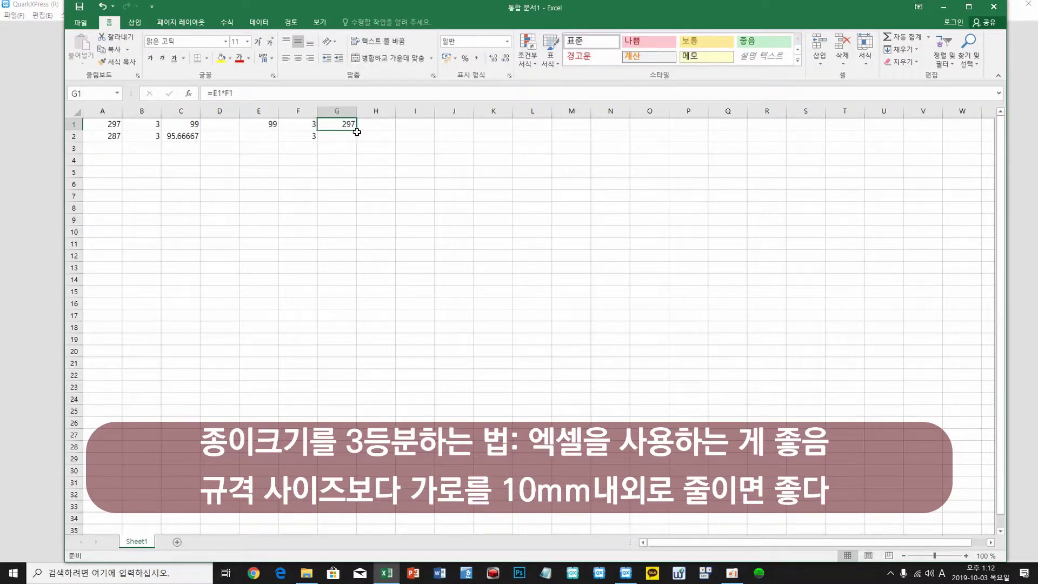
pyautogui.moveTo(356, 131); pyautogui.dragTo(356, 142)
pyautogui.click(272, 139)
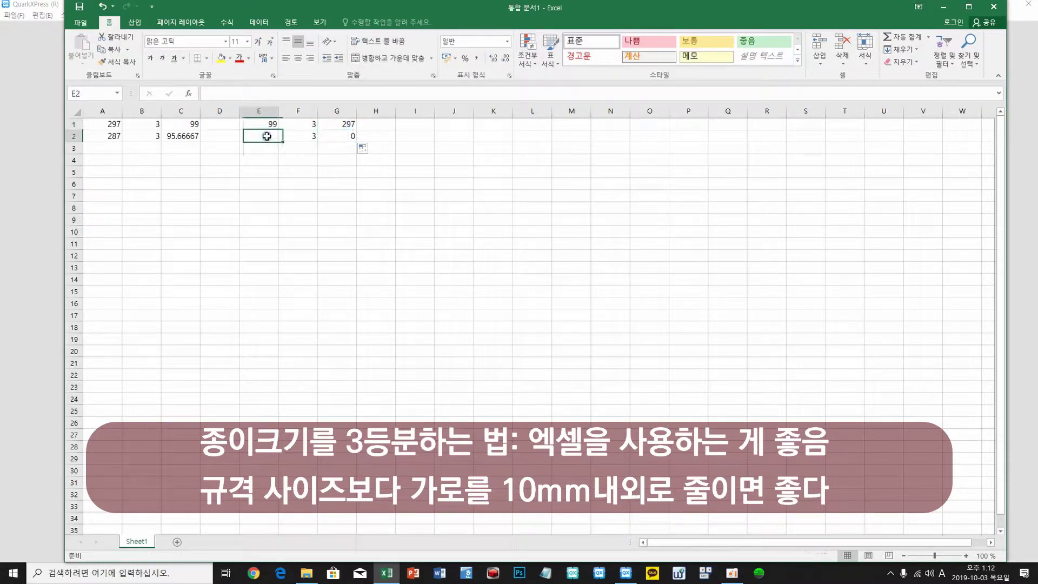
pyautogui.write('98')
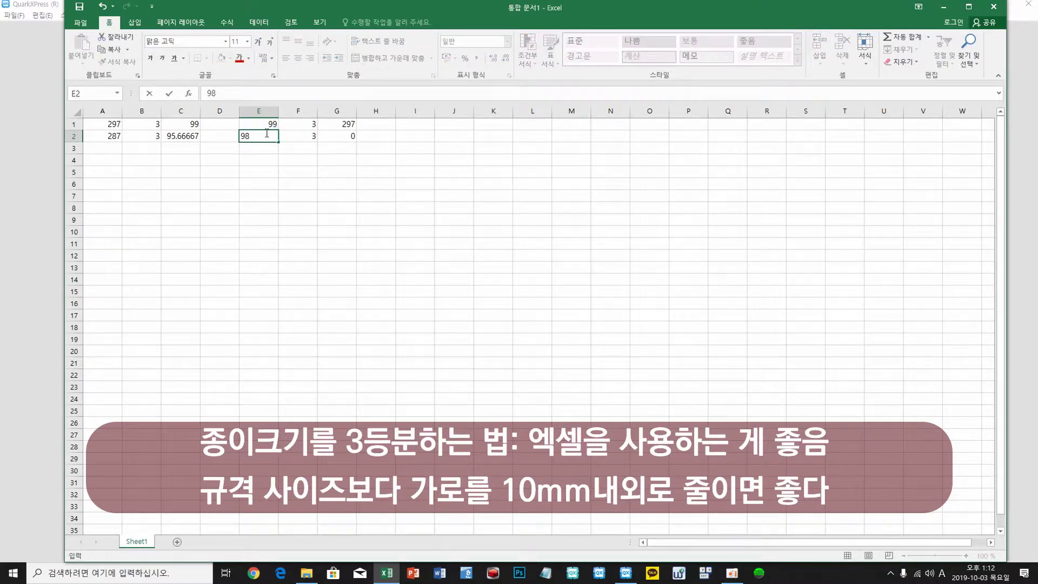
pyautogui.press('Return')
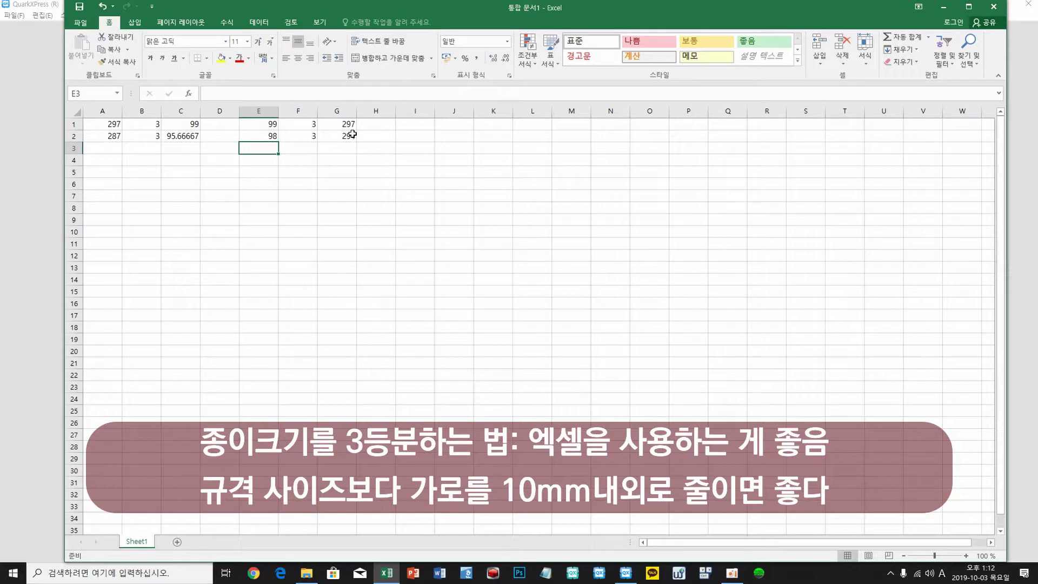
# Fill row 3 with panel width 95 in E3, panel count 3 in F3 and the total-width formula copied from G2
pyautogui.click(303, 147)
pyautogui.write('3')
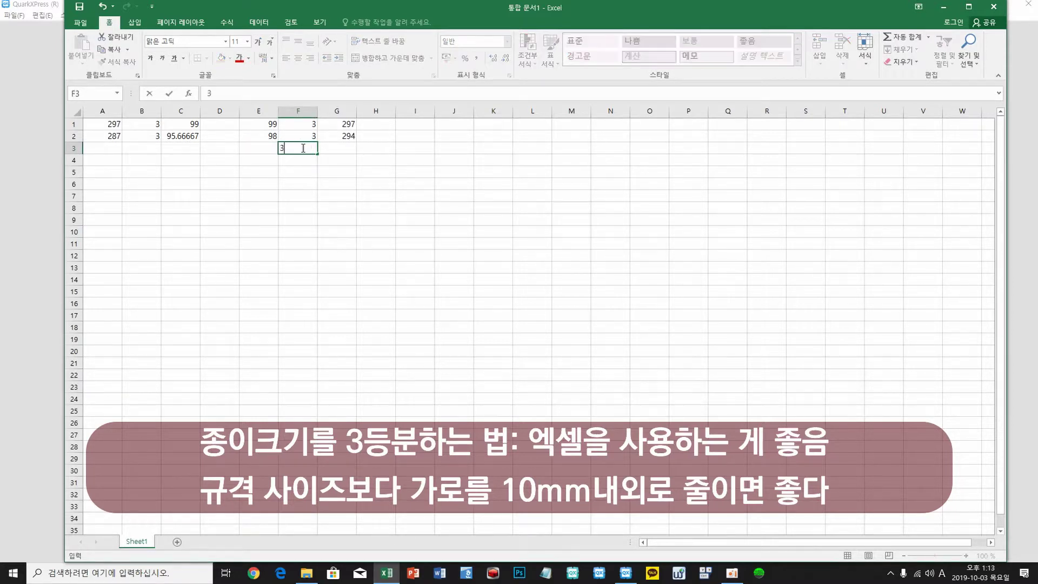
pyautogui.press('Return')
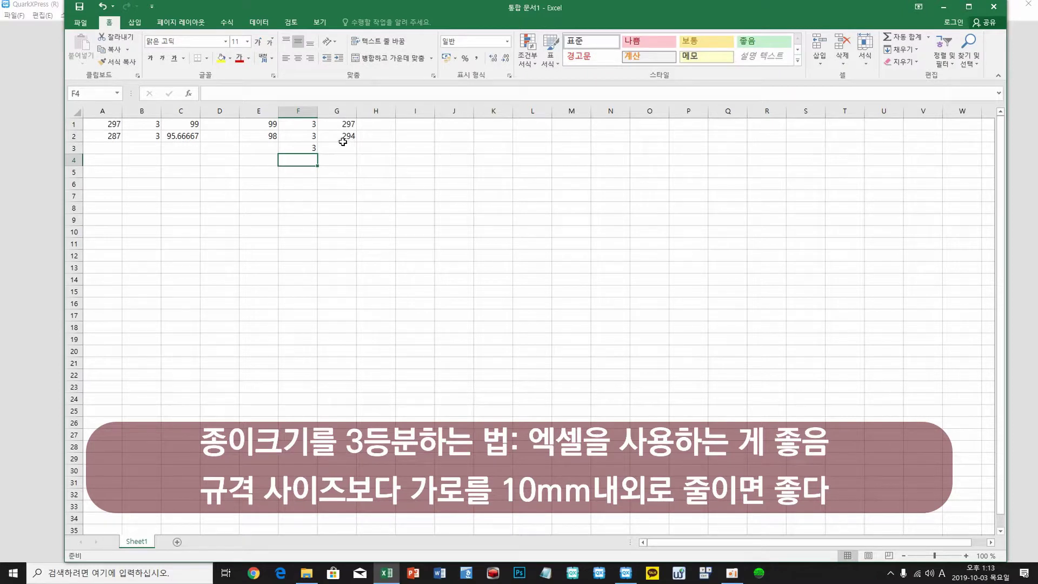
pyautogui.click(345, 137)
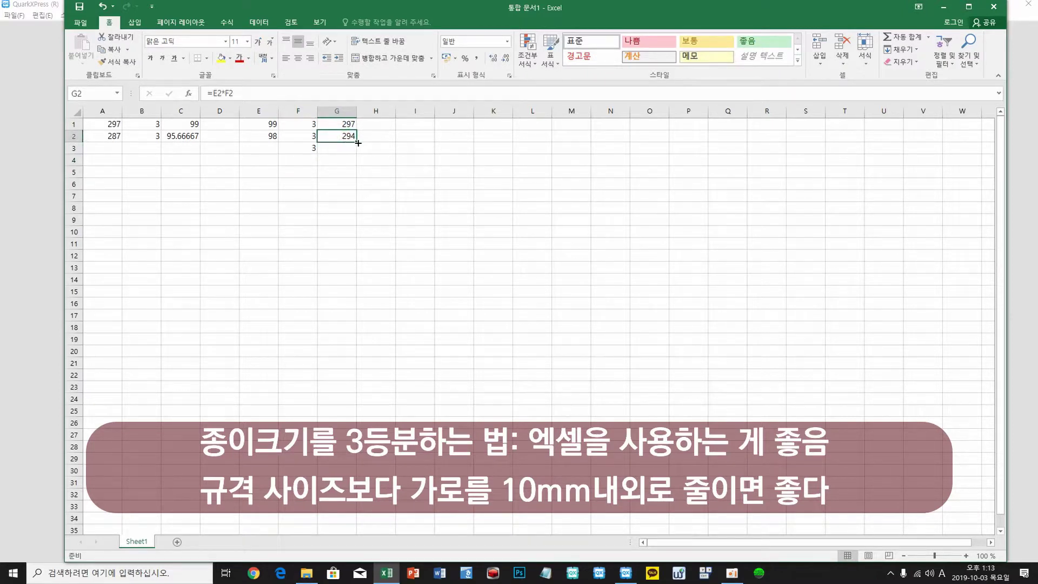
pyautogui.moveTo(358, 142); pyautogui.dragTo(352, 155)
pyautogui.click(271, 143)
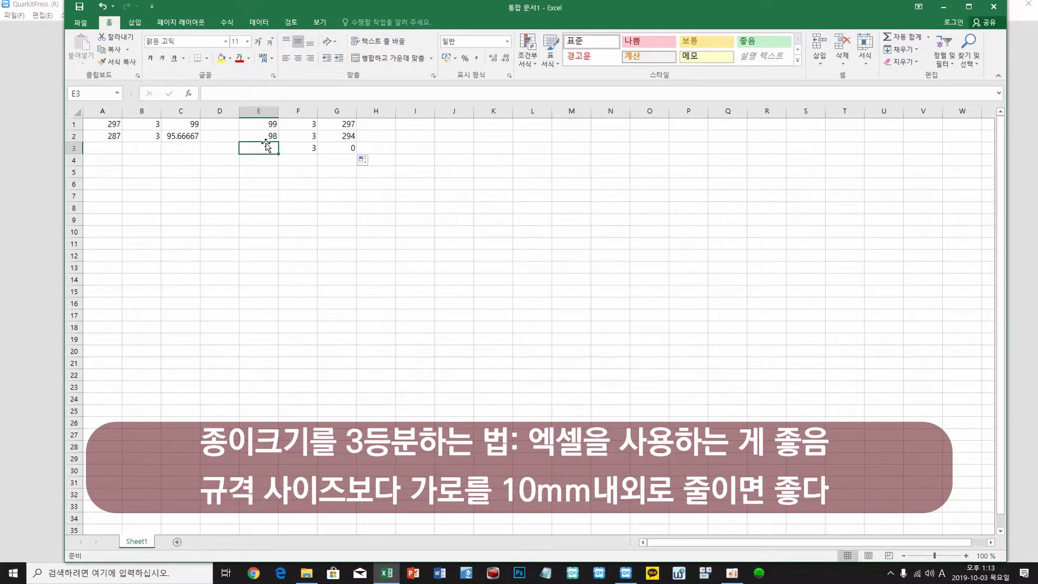
pyautogui.write('95')
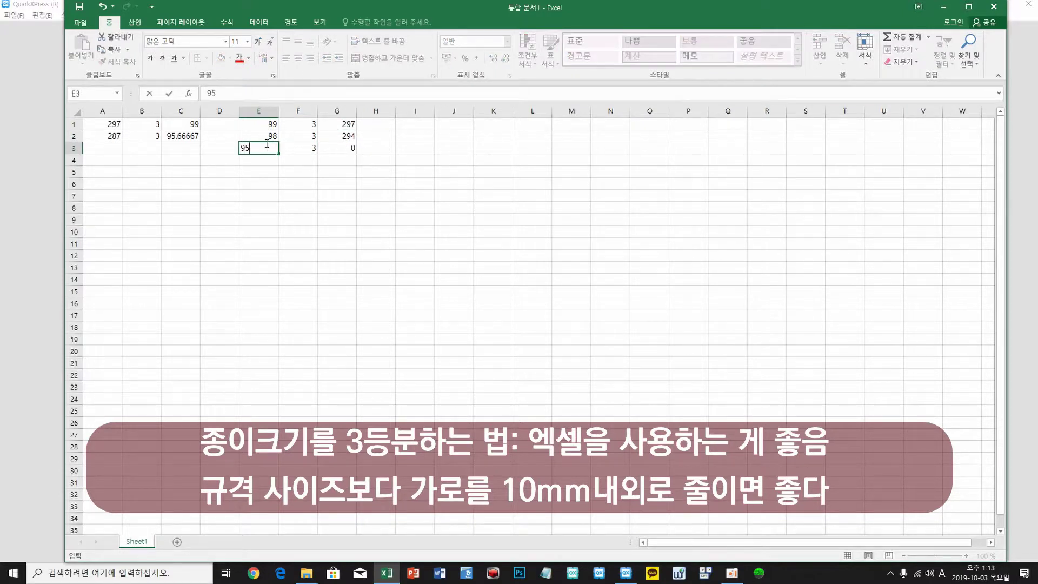
pyautogui.press('Return')
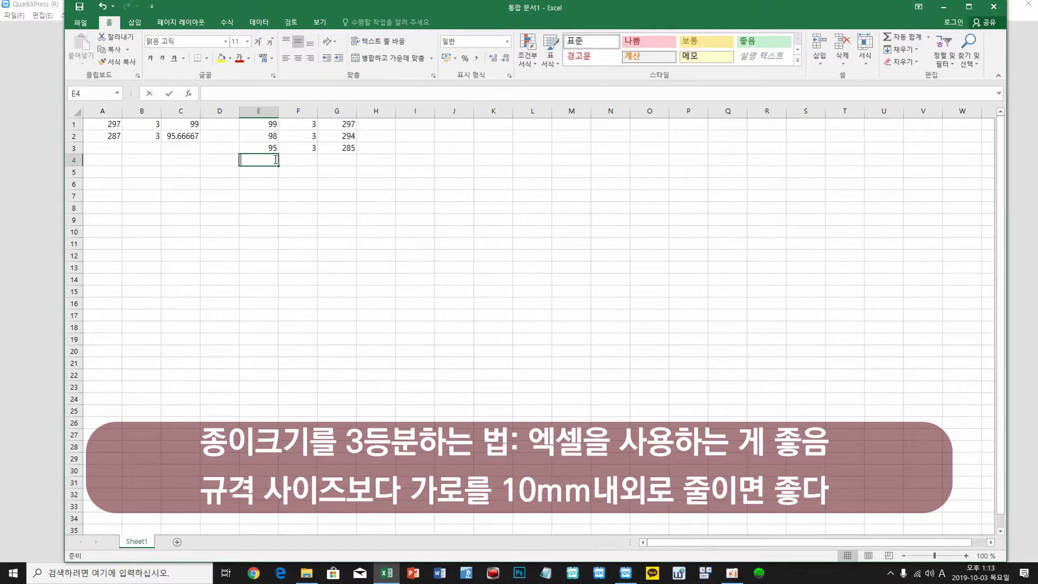
# Fill row 4 with panel width 94 in E4, panel count 3 in F4 and the total-width formula copied from G3
pyautogui.write('94')
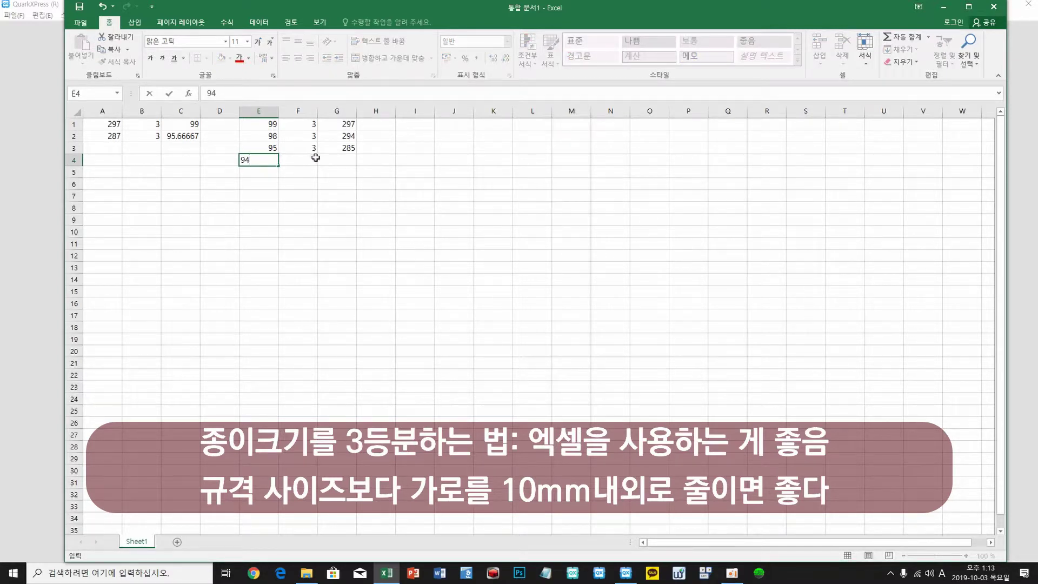
pyautogui.click(315, 157)
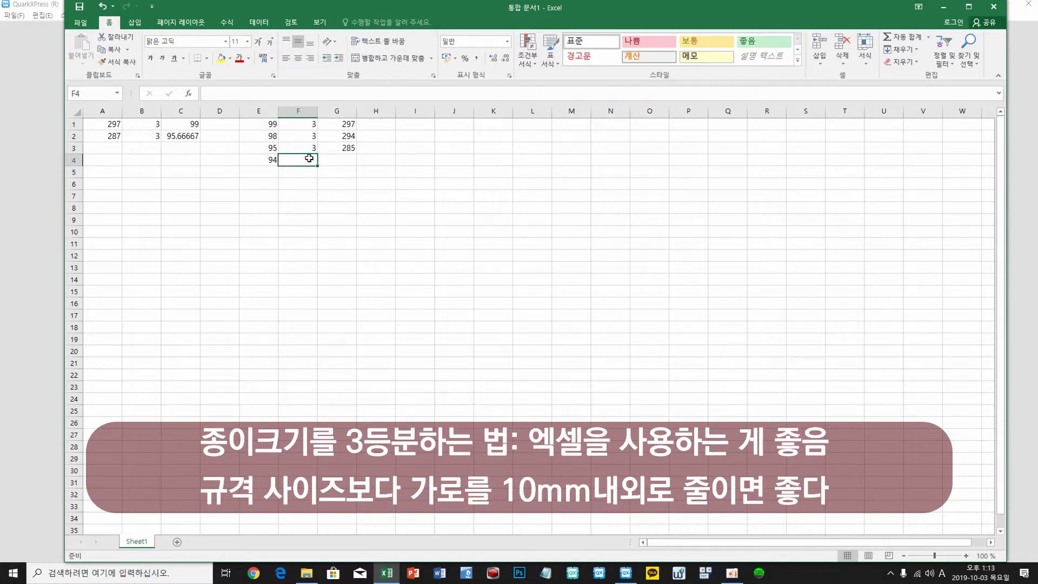
pyautogui.write('3')
pyautogui.press('Return')
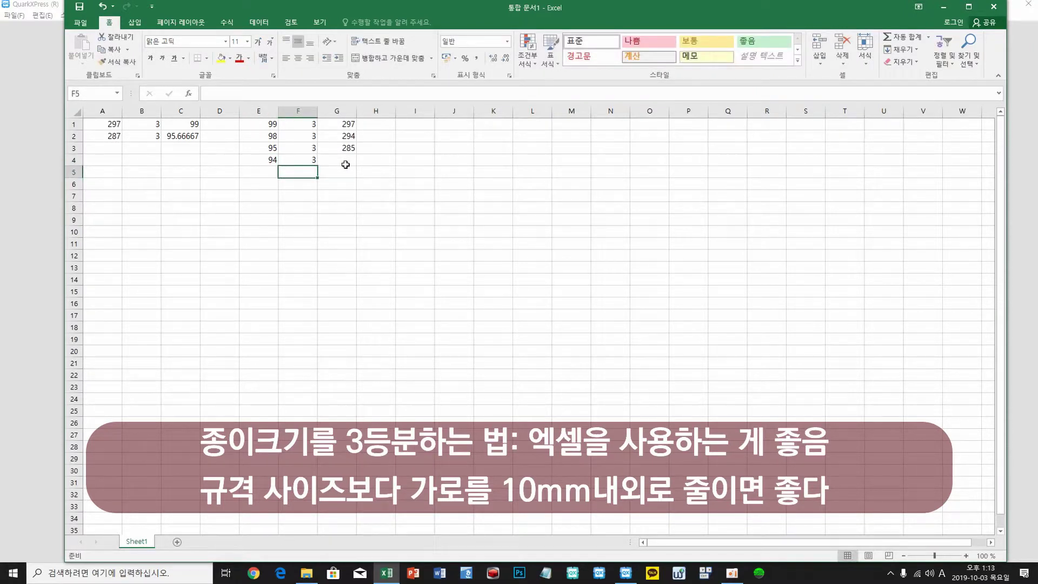
pyautogui.click(348, 148)
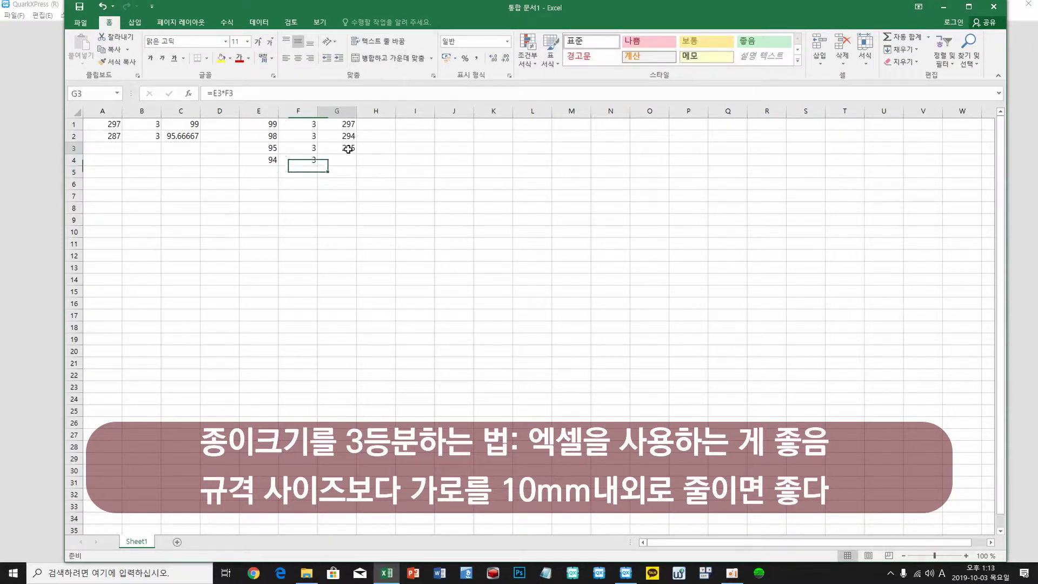
pyautogui.moveTo(356, 156); pyautogui.dragTo(355, 165)
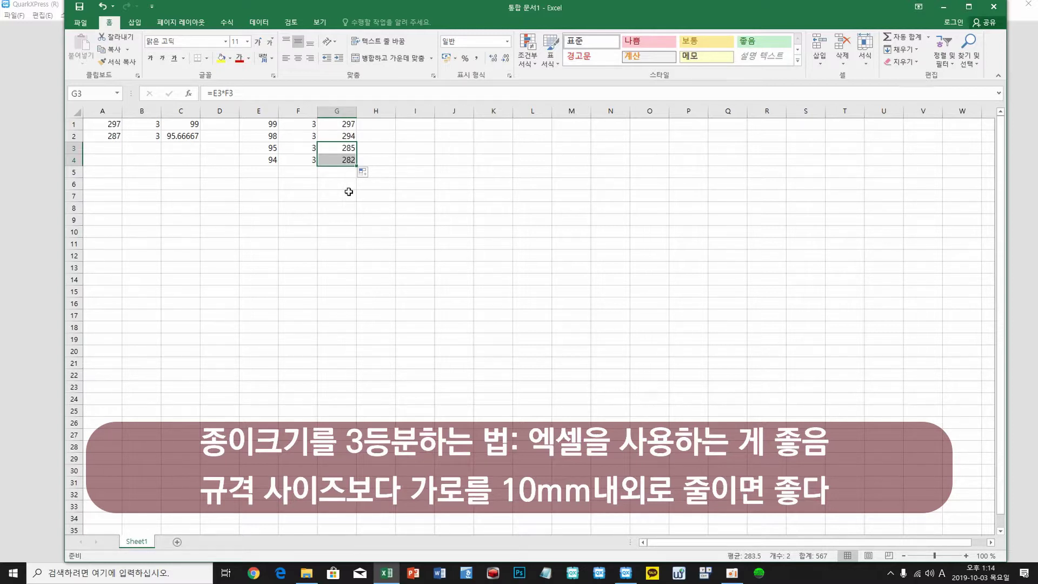
# Move the spreadsheet window aside to uncover the New Project dialog, and compare the candidate total widths in G2 to G4
pyautogui.click(330, 239)
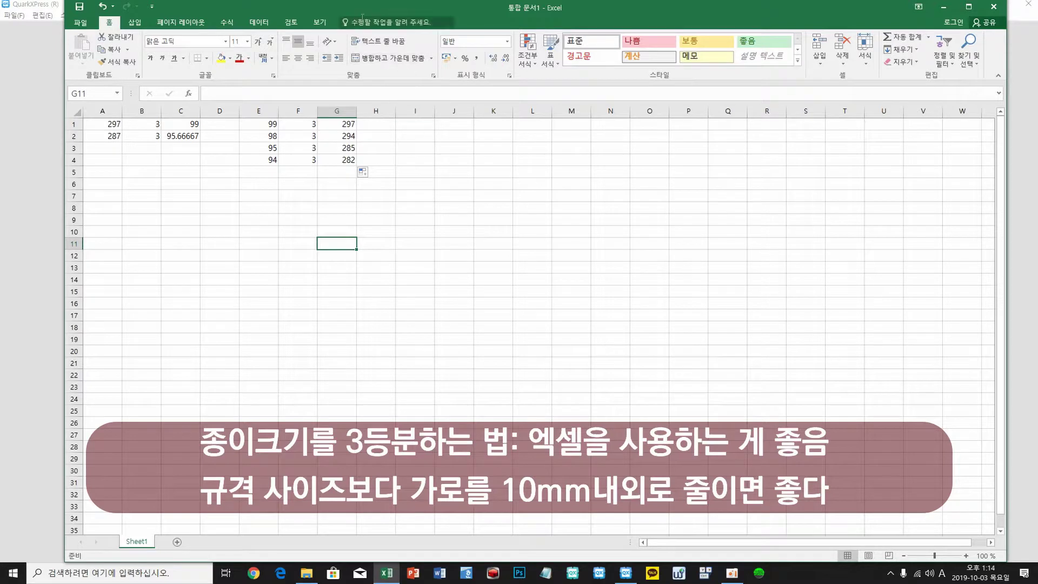
pyautogui.moveTo(342, 5); pyautogui.dragTo(922, 27)
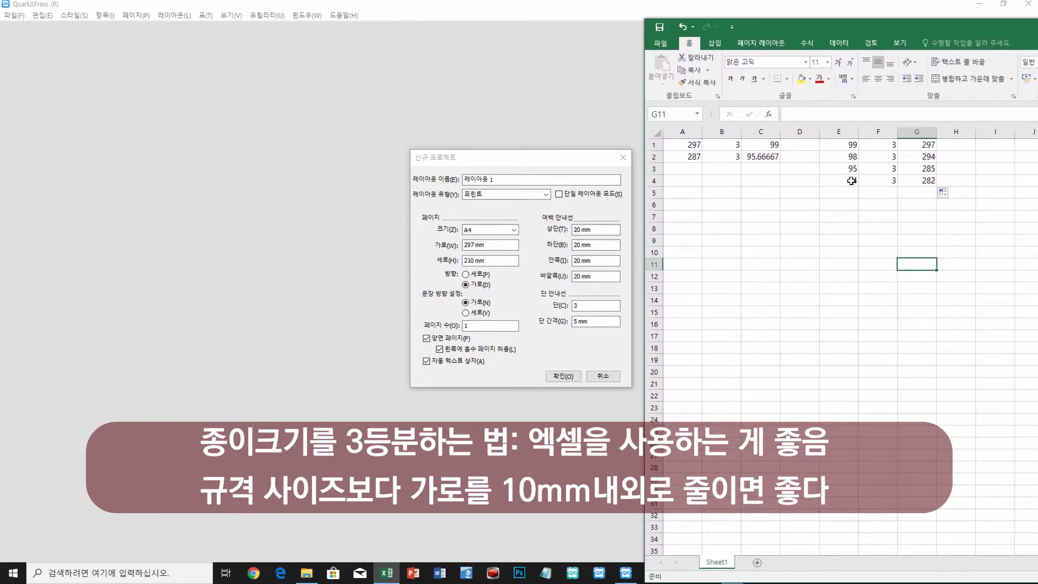
pyautogui.click(929, 181)
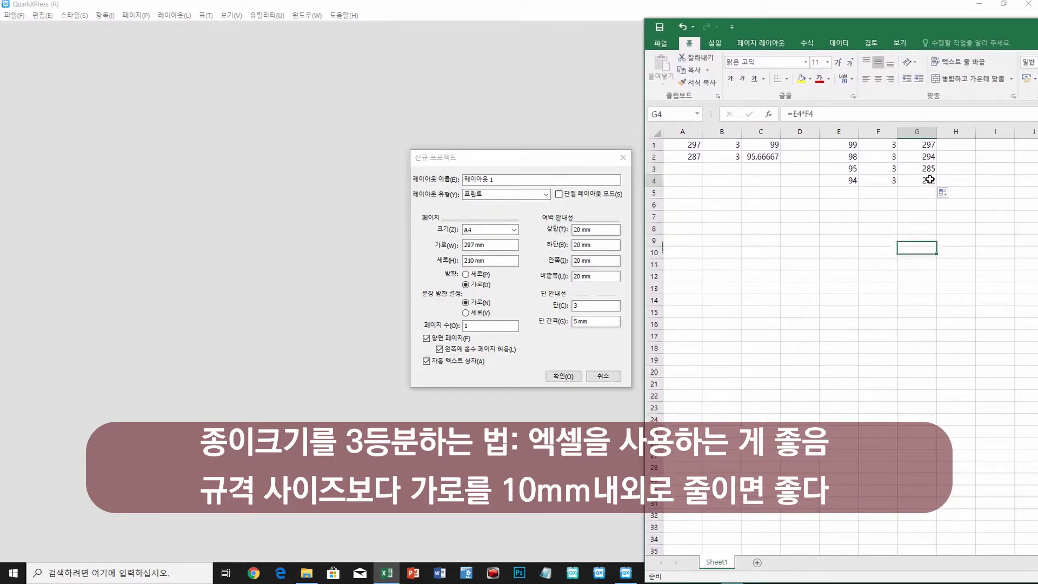
pyautogui.click(930, 168)
pyautogui.click(932, 157)
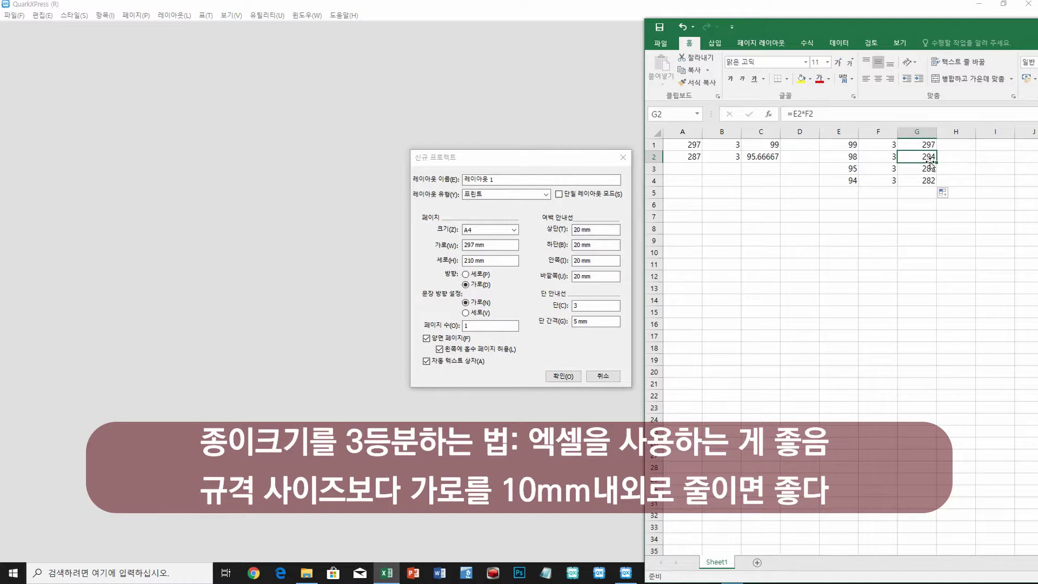
pyautogui.click(932, 180)
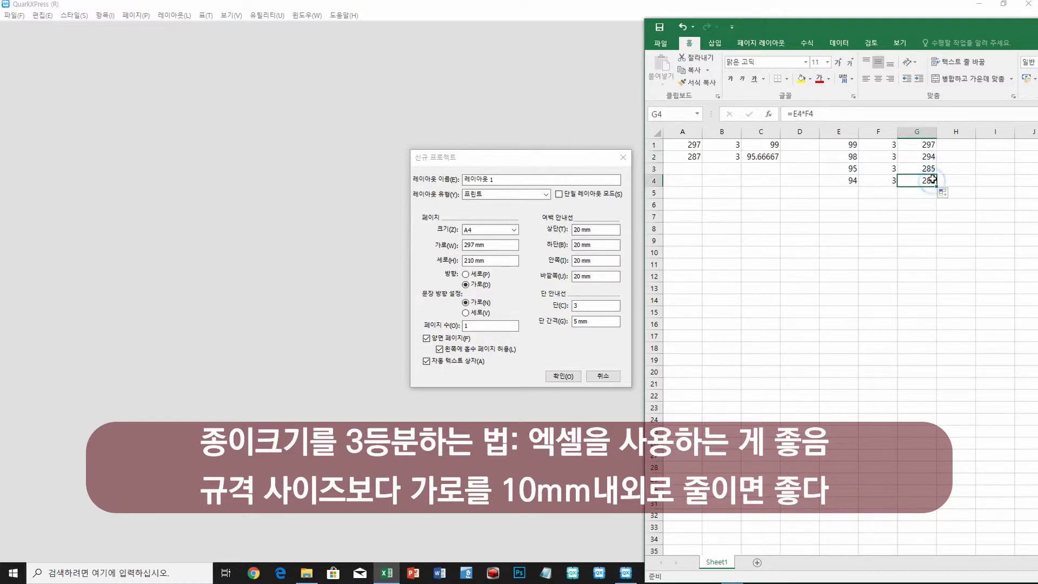
pyautogui.click(934, 168)
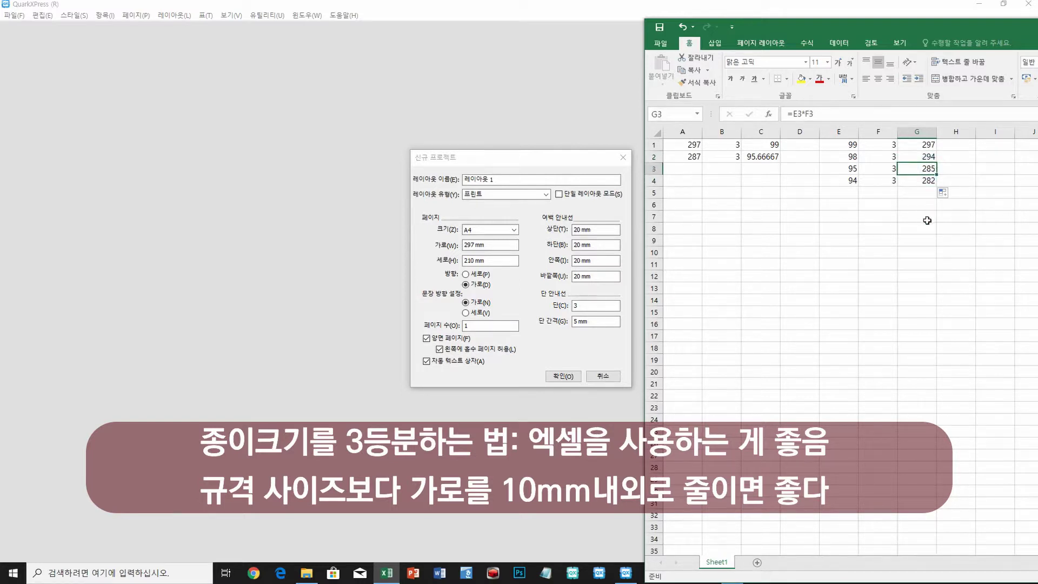
pyautogui.click(932, 180)
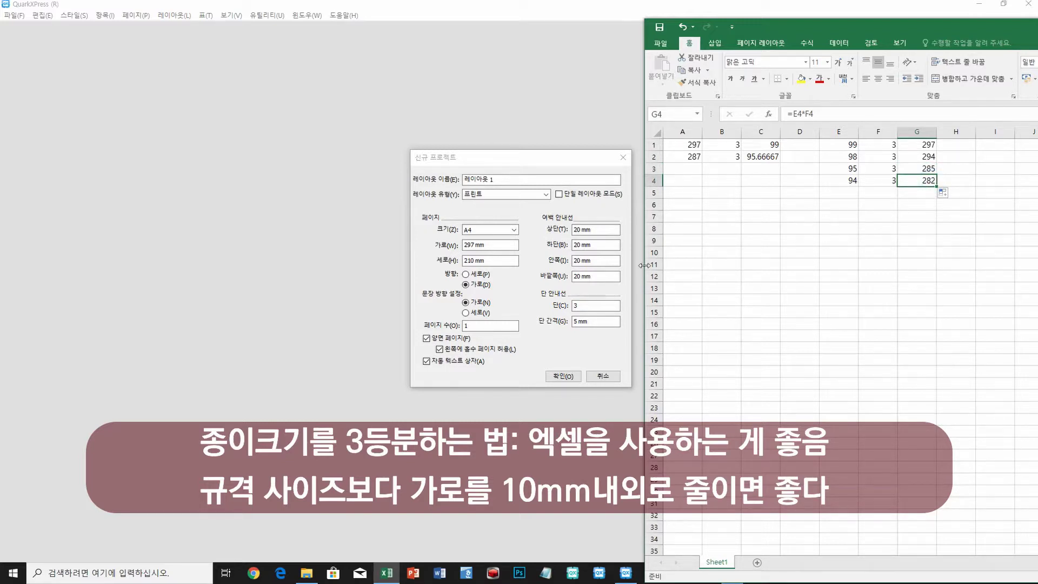
# Switch to QuarkXPress and set the new project's page width to 282 mm and all four margins to 10 mm
pyautogui.moveTo(489, 245); pyautogui.dragTo(446, 250)
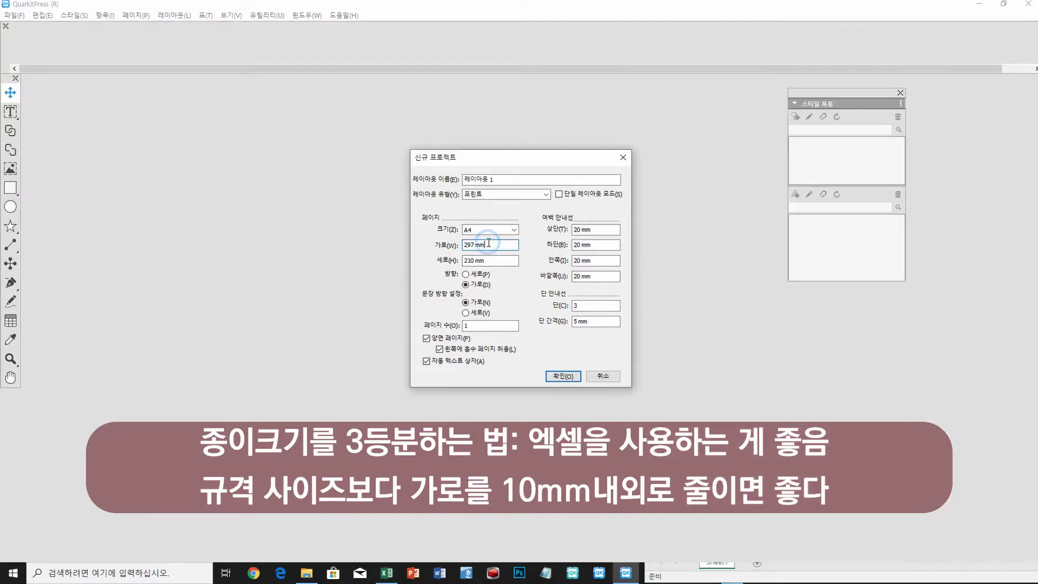
pyautogui.write('282')
pyautogui.click(598, 229)
pyautogui.moveTo(596, 230); pyautogui.dragTo(572, 231)
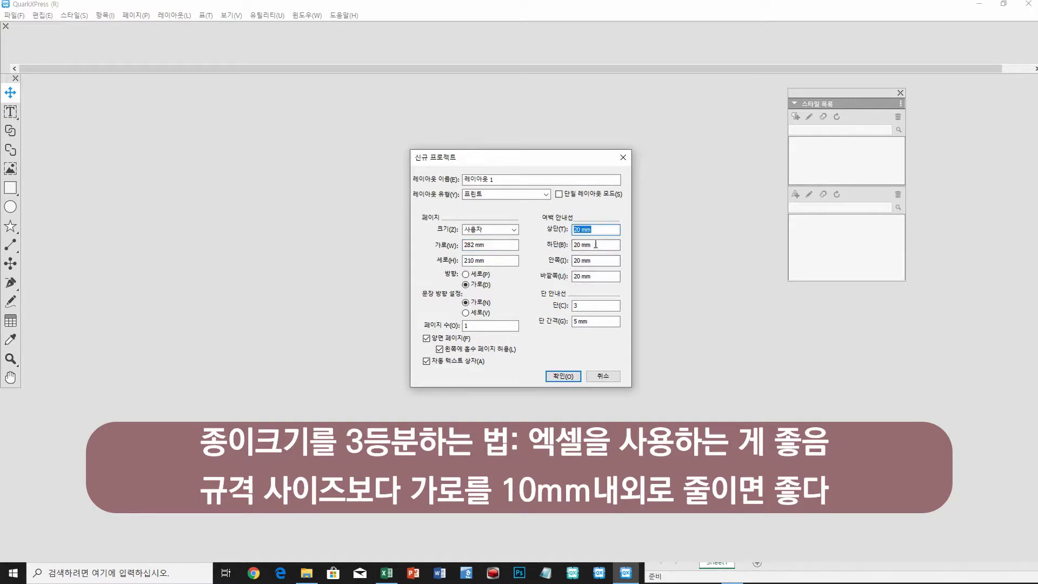
pyautogui.click(589, 303)
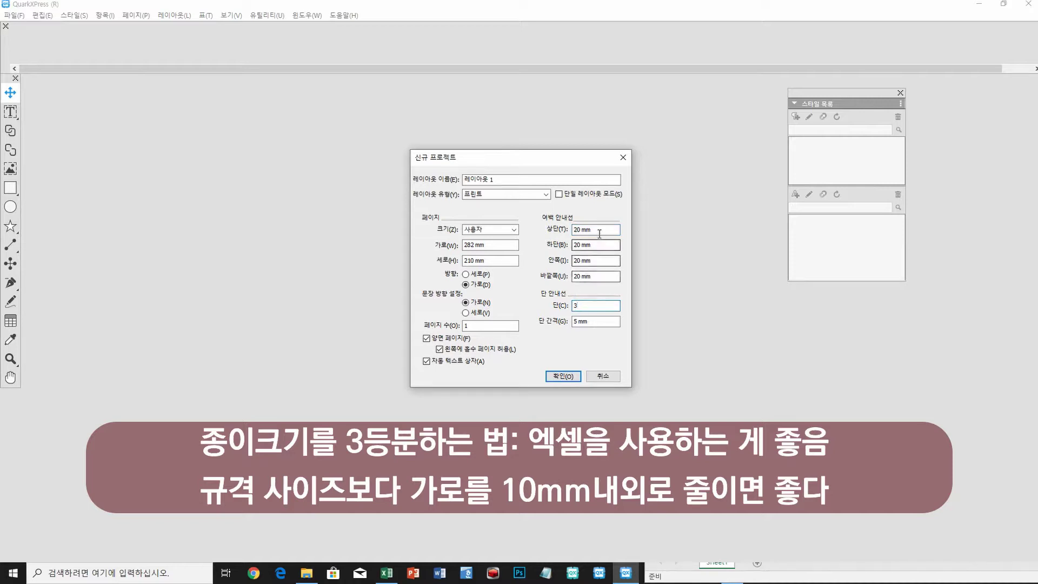
pyautogui.moveTo(600, 227); pyautogui.dragTo(572, 231)
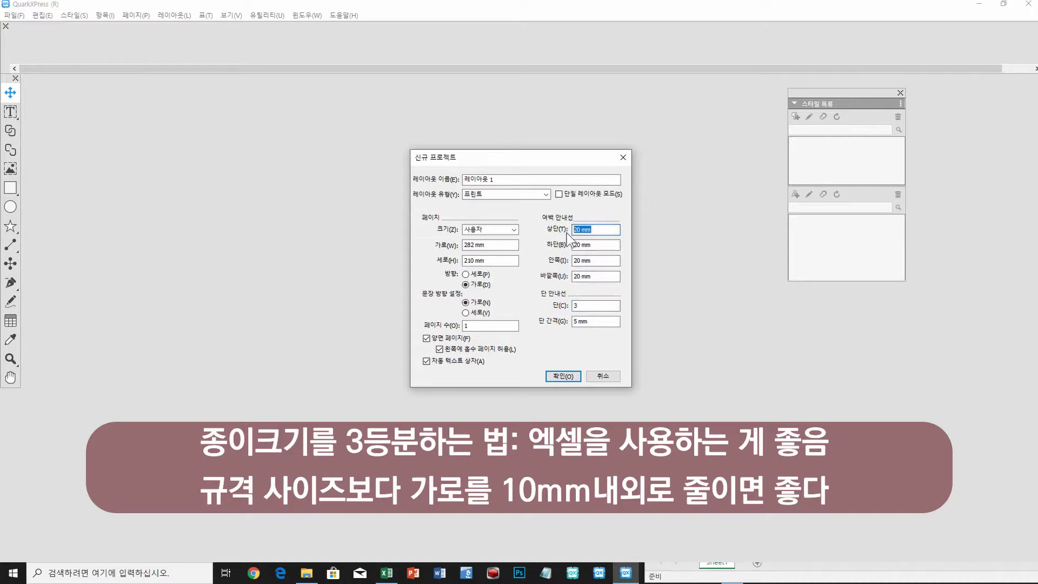
pyautogui.write('10 mm')
pyautogui.press('Tab')
pyautogui.write('10 mm')
pyautogui.press('Tab')
pyautogui.write('10 mm')
pyautogui.moveTo(591, 276); pyautogui.dragTo(567, 276)
pyautogui.write('10 mm')
# Create the project with a 20 mm column gap, and facing pages and automatic text box turned off
pyautogui.moveTo(592, 320); pyautogui.dragTo(574, 321)
pyautogui.write('20')
pyautogui.click(425, 338)
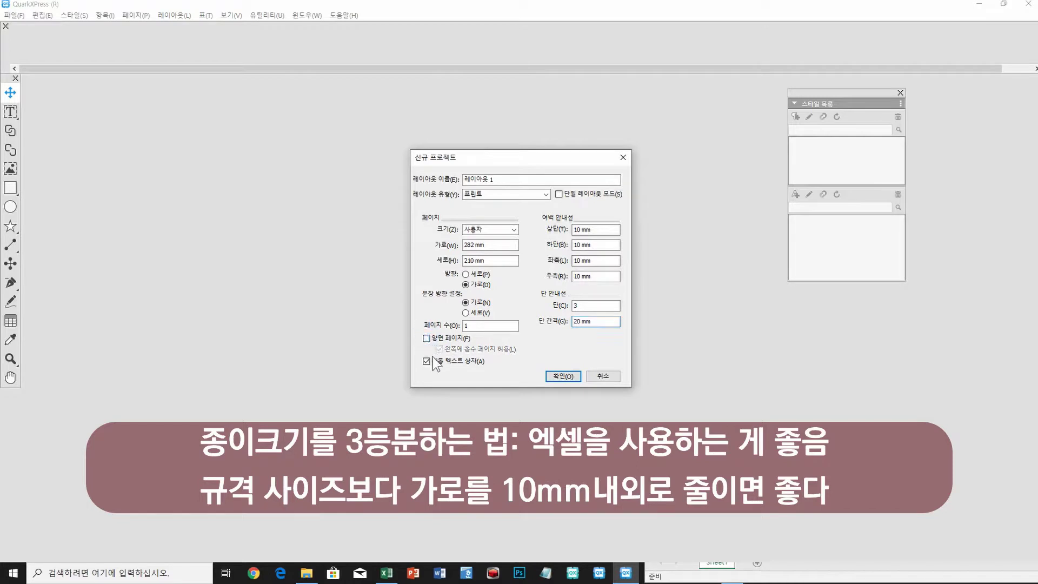
pyautogui.click(427, 360)
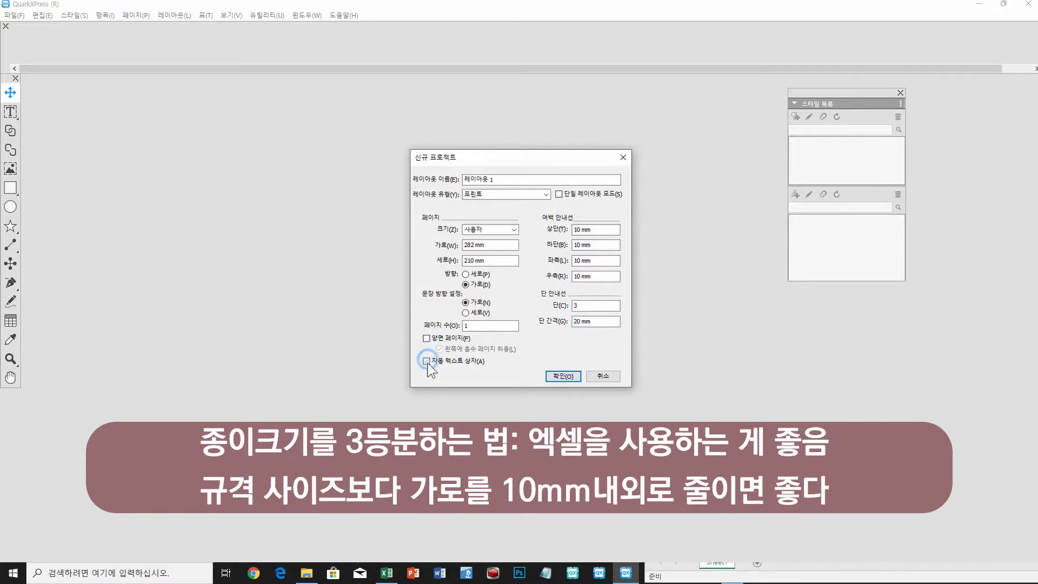
pyautogui.click(564, 377)
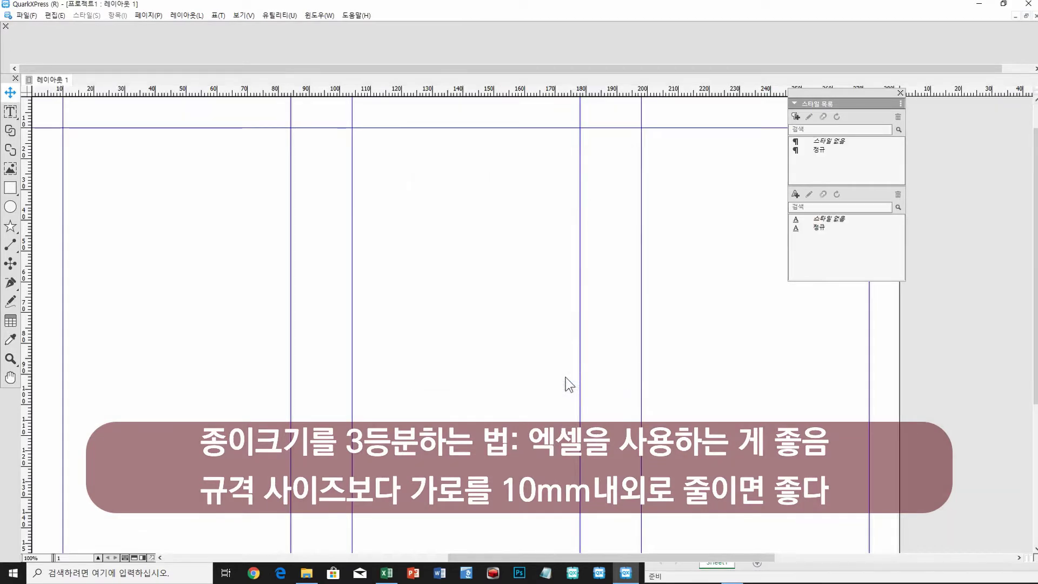
# Bring the Page Layout palette into view beside the three-column page
pyautogui.keyDown('ctrl'); pyautogui.keyDown('alt'); pyautogui.click(479, 336); pyautogui.keyUp('alt'); pyautogui.keyUp('ctrl')
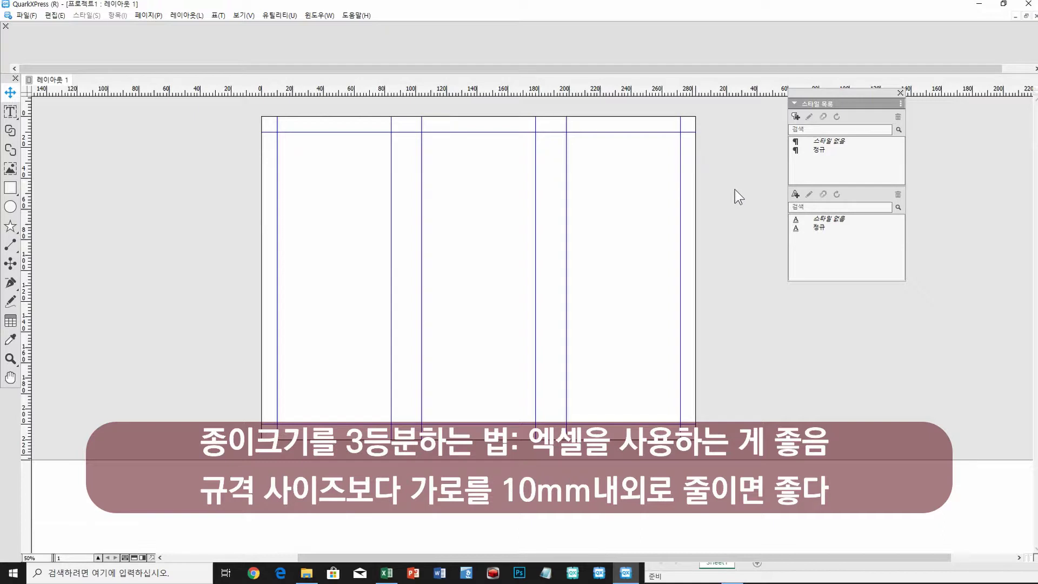
pyautogui.press('F9')
pyautogui.press('F9')
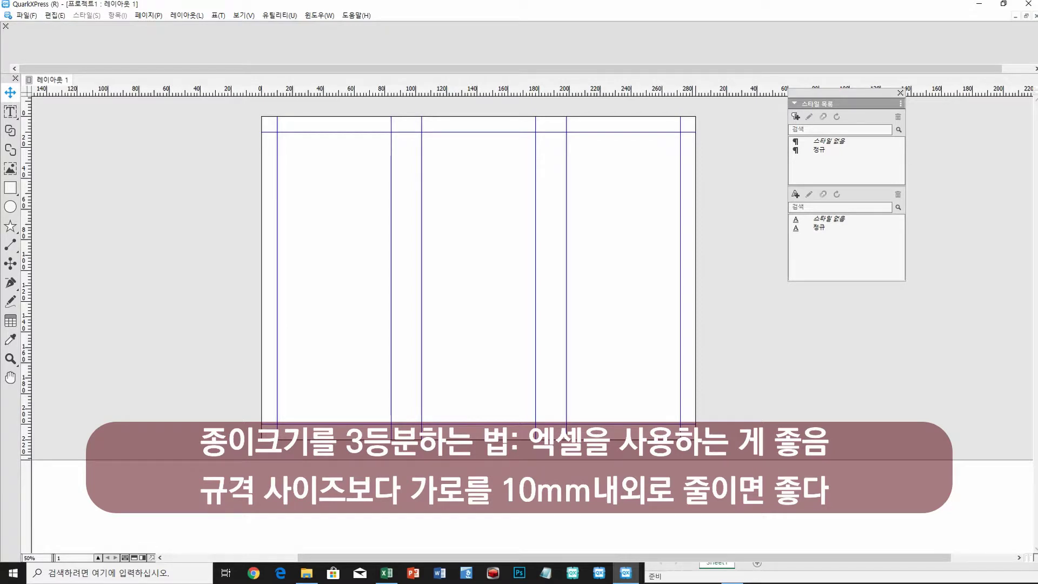
pyautogui.moveTo(1035, 87); pyautogui.dragTo(957, 99)
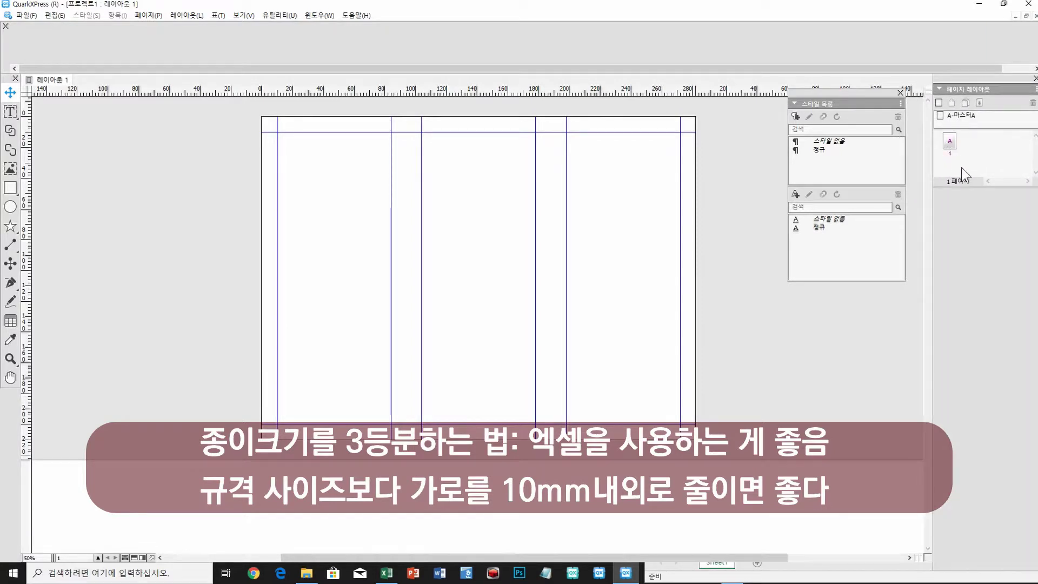
# Open master page A for editing, and check the single panel width in cell E4 of the Excel sheet
pyautogui.doubleClick(938, 115)
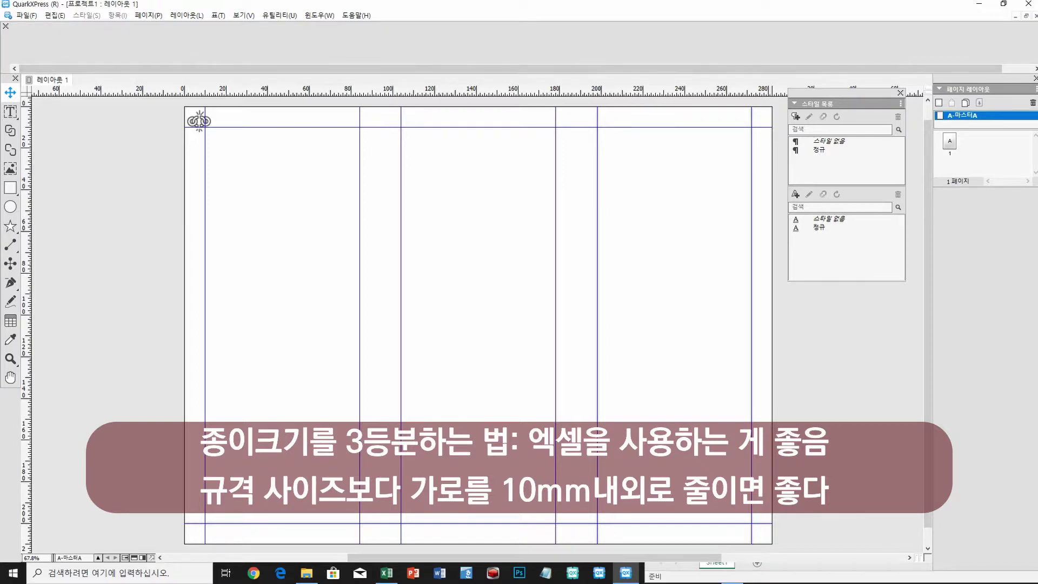
pyautogui.hotkey('alt', 'Tab')
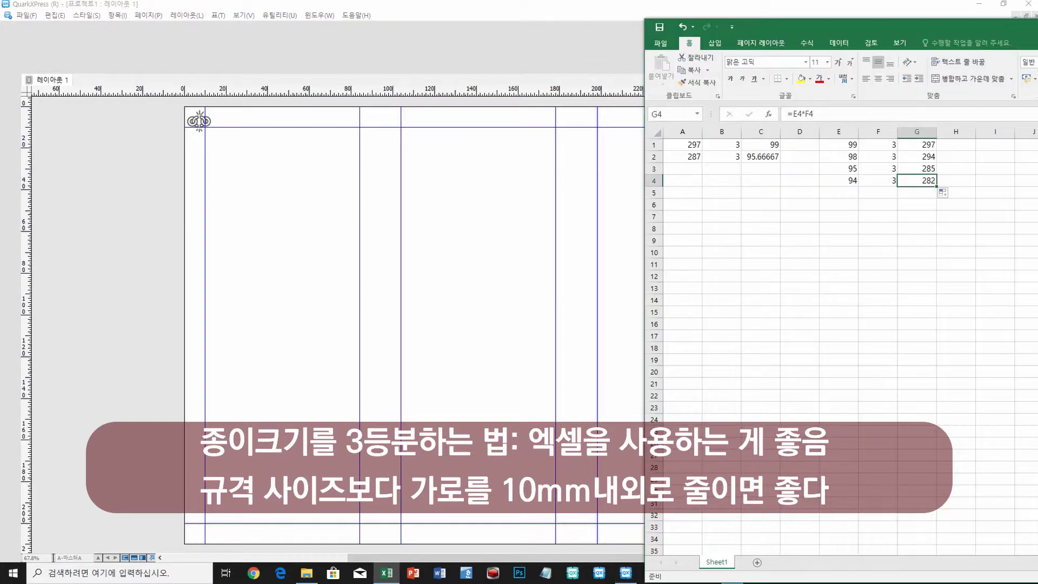
pyautogui.click(850, 182)
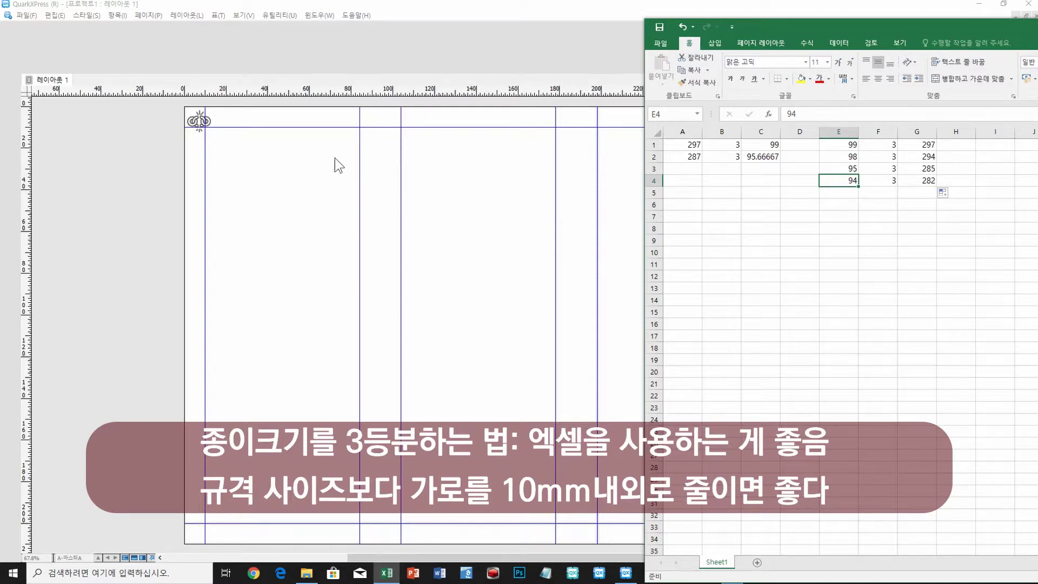
pyautogui.click(34, 120)
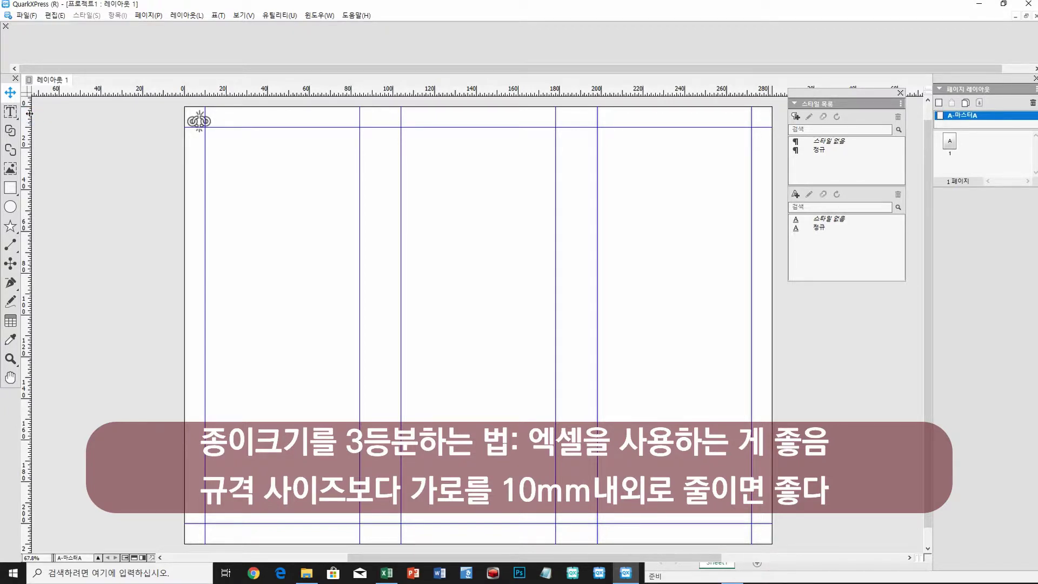
# Add a vertical page guide at 94 mm on the master page to mark the first fold
pyautogui.moveTo(29, 114); pyautogui.dragTo(381, 109)
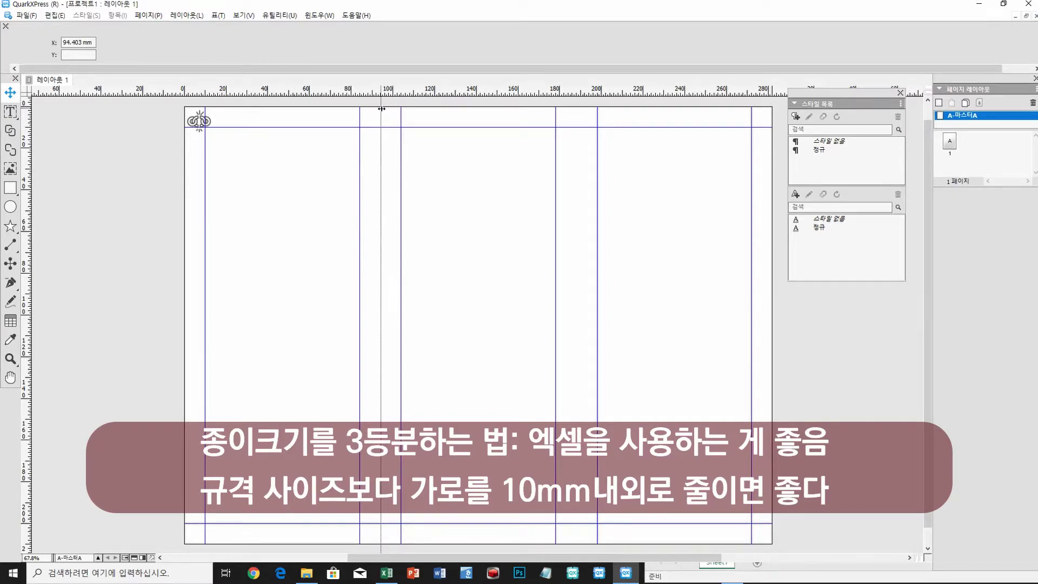
pyautogui.moveTo(381, 108); pyautogui.dragTo(380, 110)
pyautogui.doubleClick(380, 110)
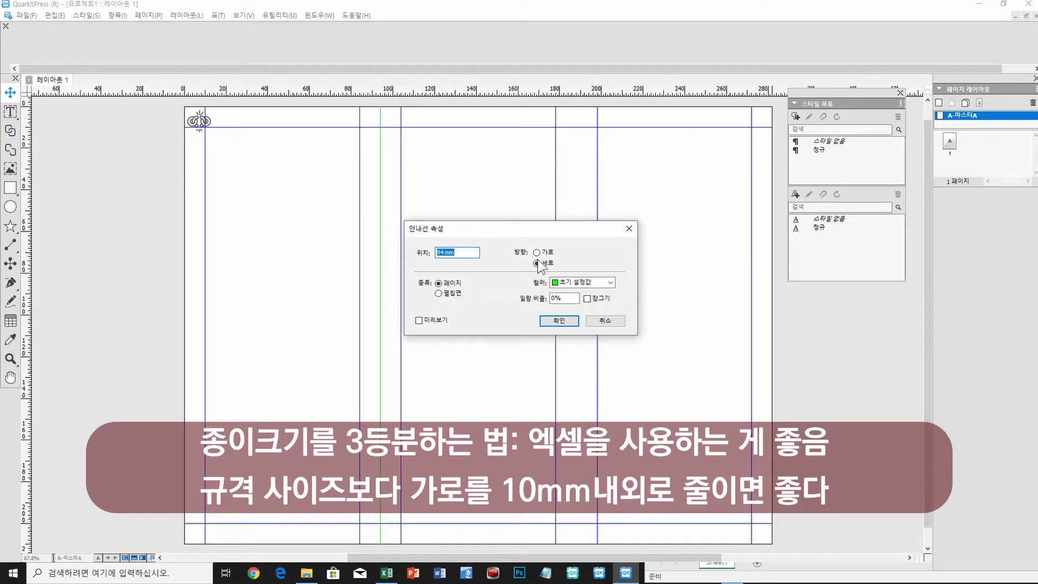
pyautogui.click(559, 320)
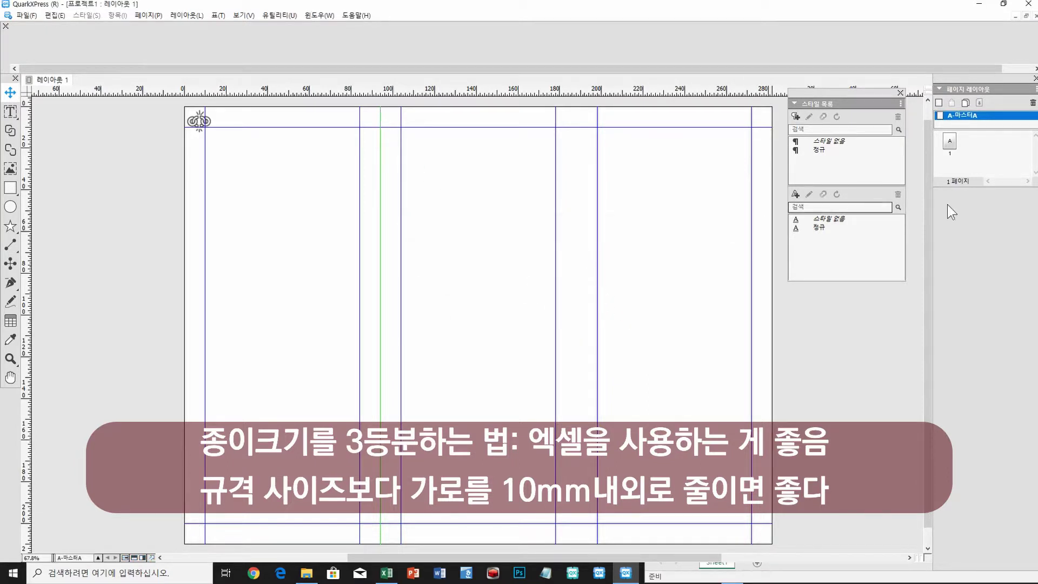
# Switch to Excel, copy the 94 in E4 down to E5:E7, and enter the multipliers 1, 2 and 3 in F5:F7
pyautogui.hotkey('alt', 'Tab')
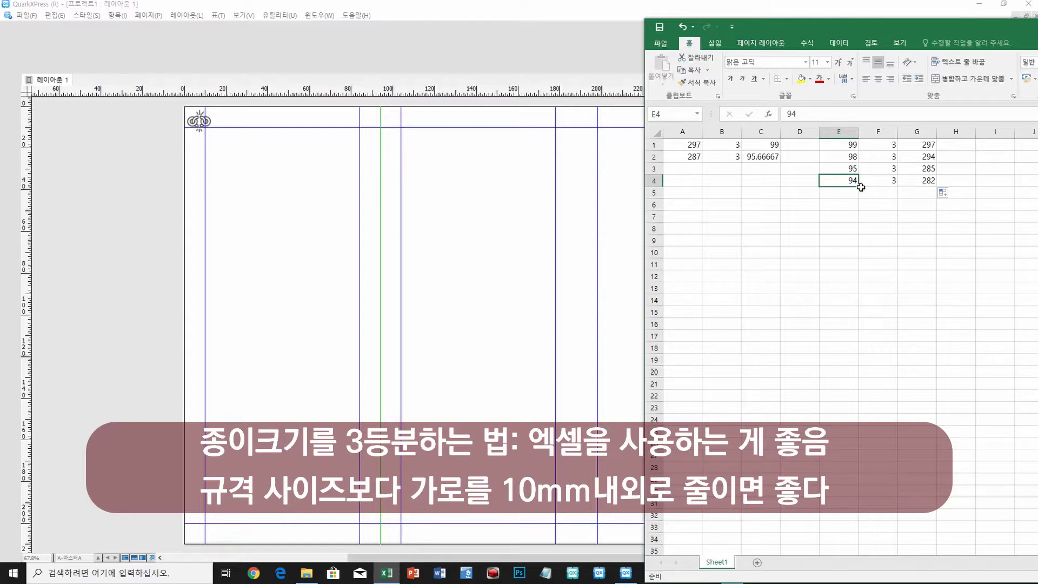
pyautogui.press('alt')
pyautogui.moveTo(859, 185); pyautogui.dragTo(861, 221)
pyautogui.click(895, 192)
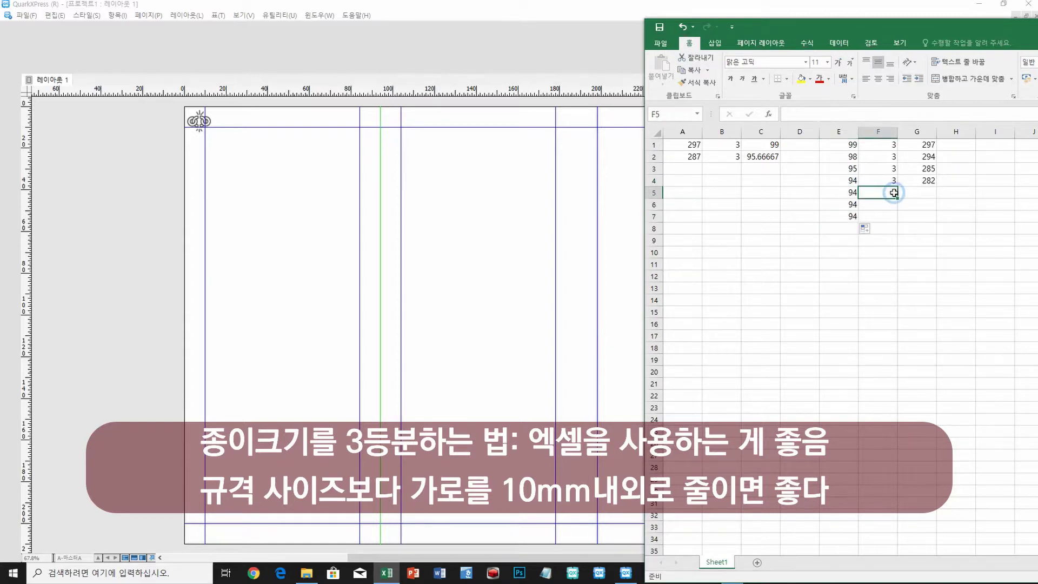
pyautogui.write('1')
pyautogui.press('Return')
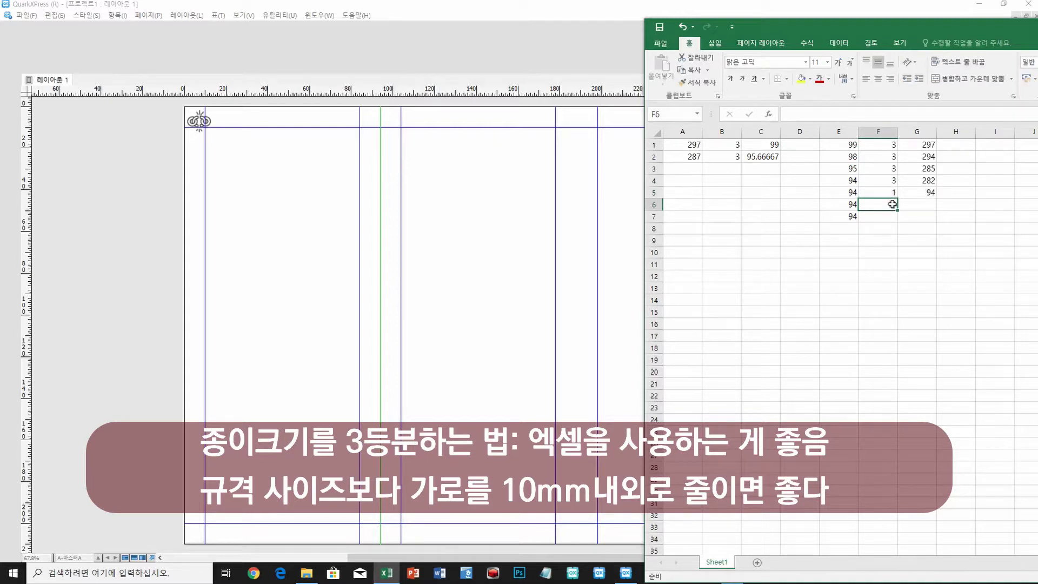
pyautogui.click(893, 204)
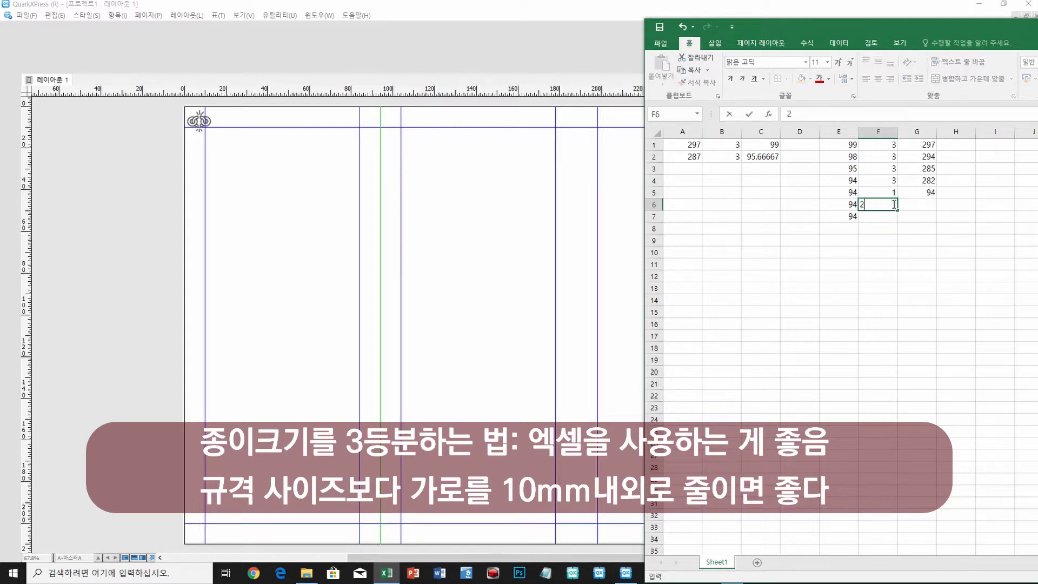
pyautogui.write('2')
pyautogui.press('Return')
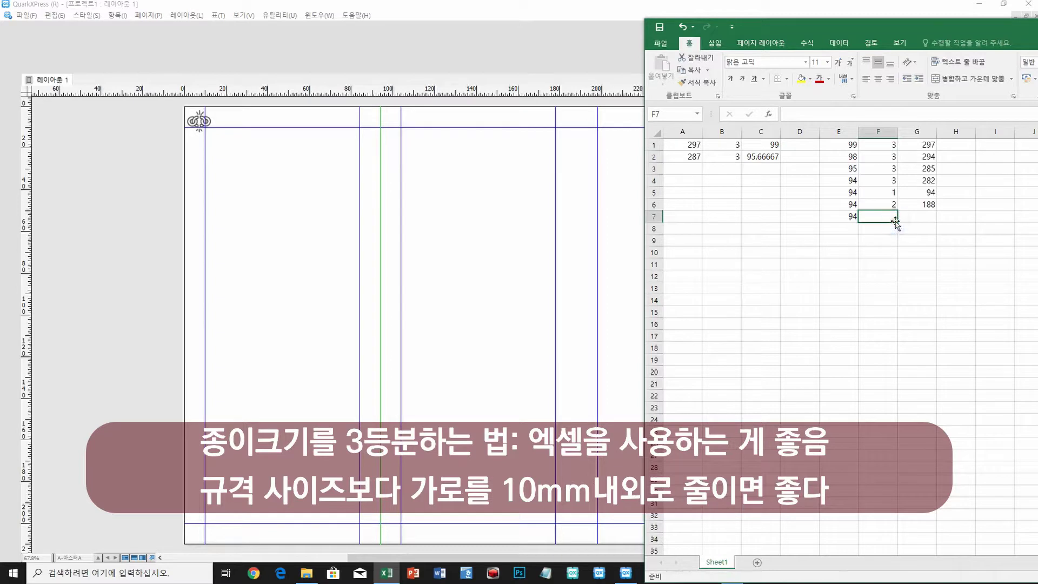
pyautogui.write('3')
pyautogui.press('Return')
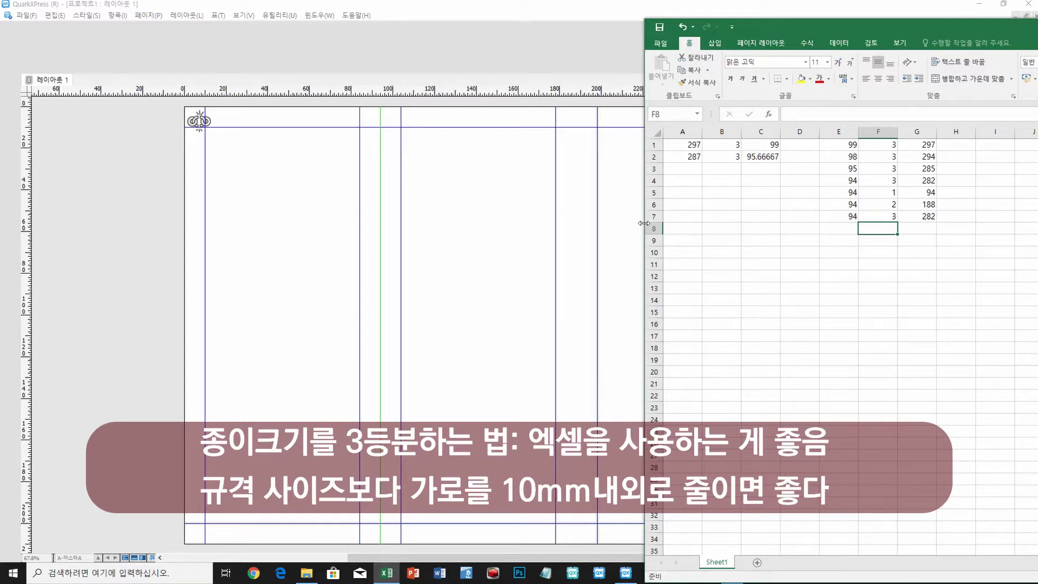
# Switch to QuarkXPress and add a vertical page guide at 188 mm for the second fold
pyautogui.click(53, 200)
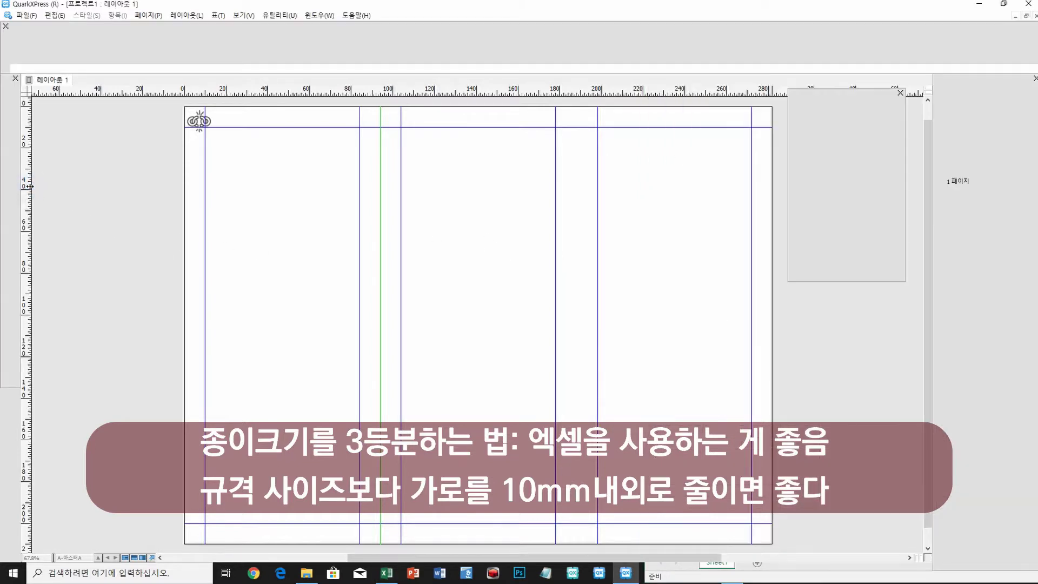
pyautogui.moveTo(27, 187); pyautogui.dragTo(579, 166)
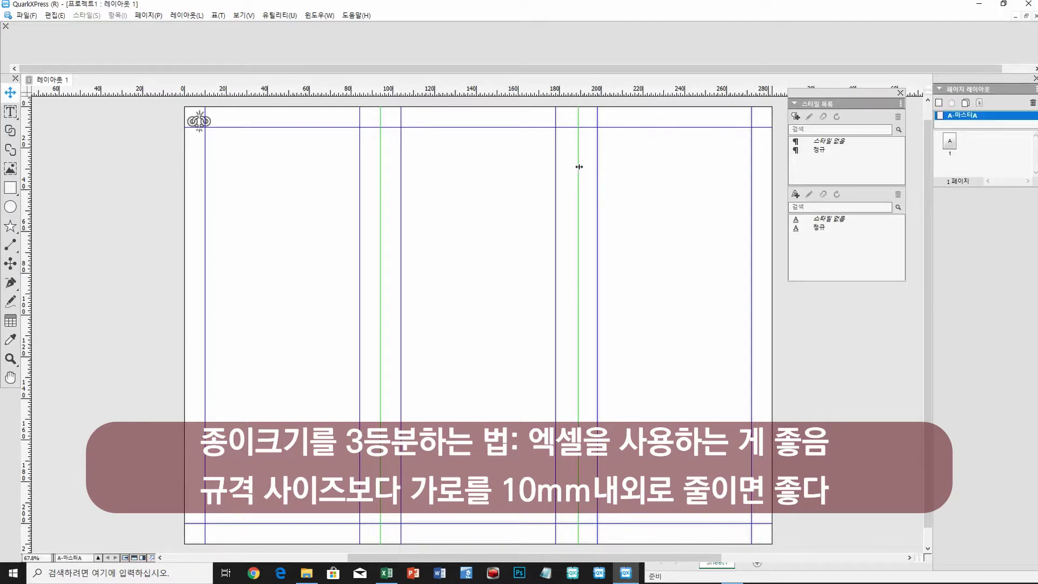
pyautogui.doubleClick(578, 166)
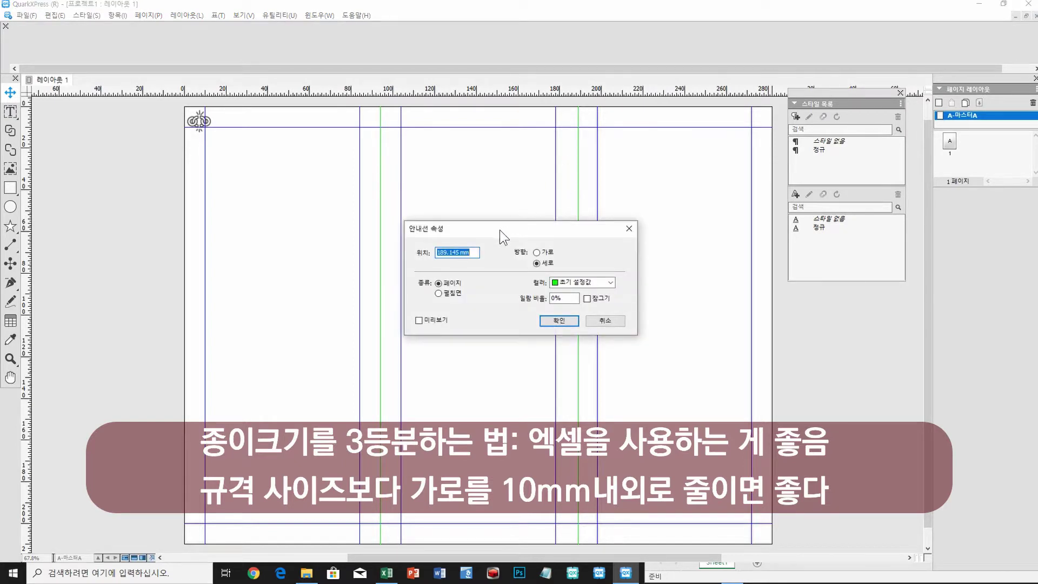
pyautogui.write('1800')
pyautogui.click(558, 322)
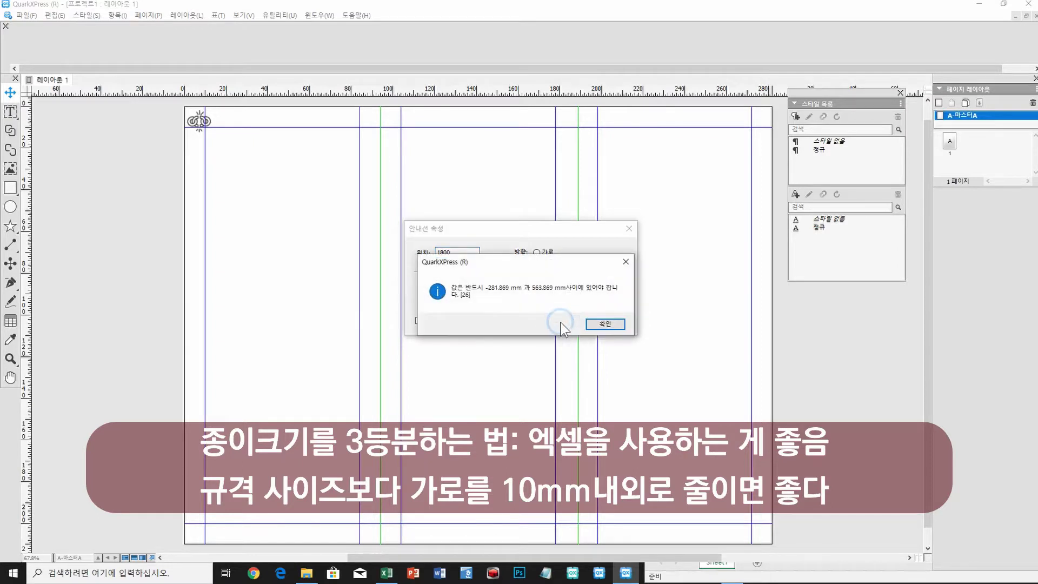
pyautogui.click(604, 324)
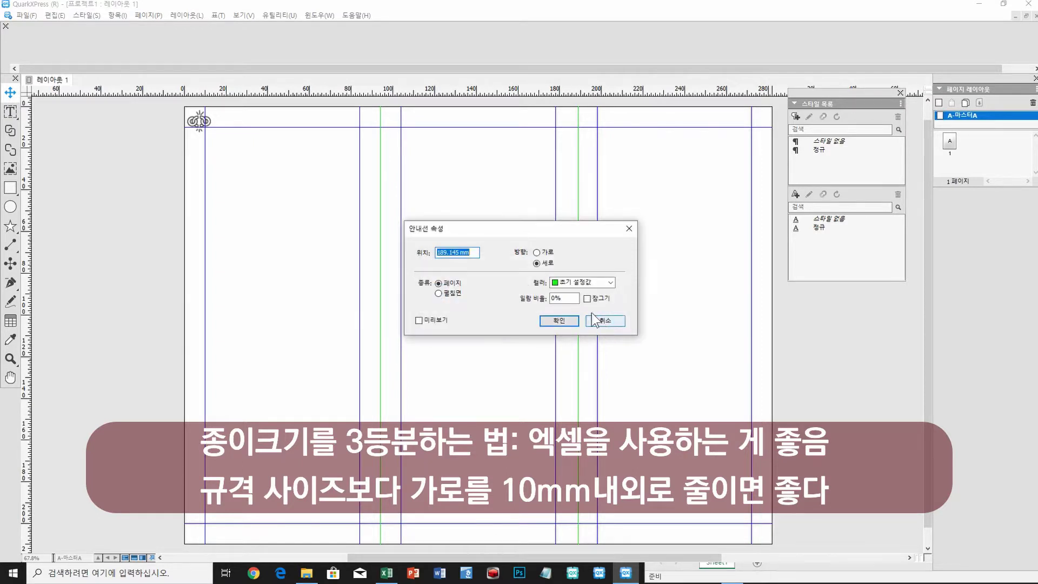
pyautogui.write('188')
pyautogui.click(558, 322)
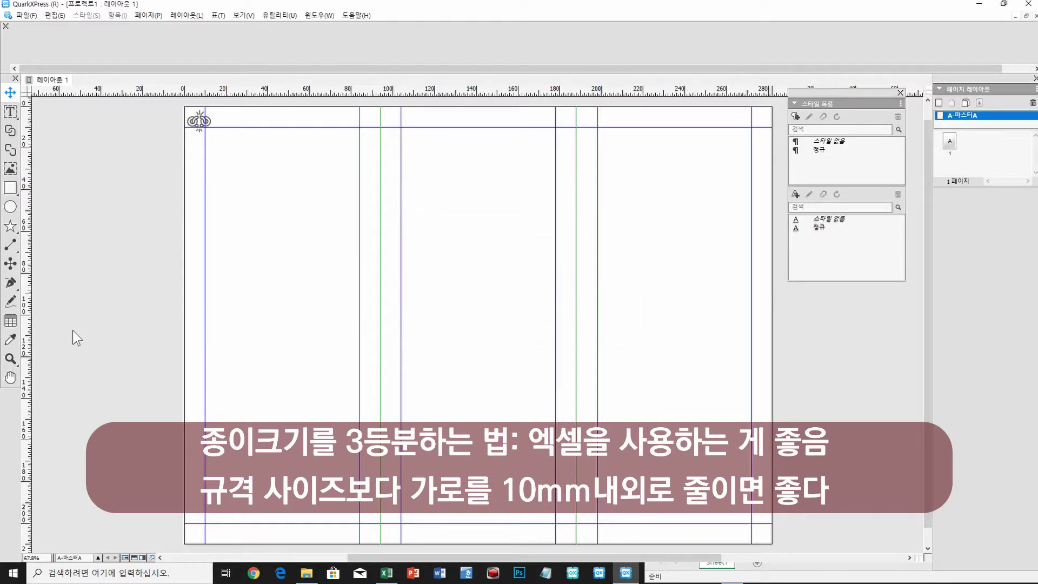
# Add a horizontal guide at -3 mm, just above the page's top edge
pyautogui.click(10, 263)
pyautogui.moveTo(59, 92); pyautogui.dragTo(61, 102)
pyautogui.doubleClick(61, 102)
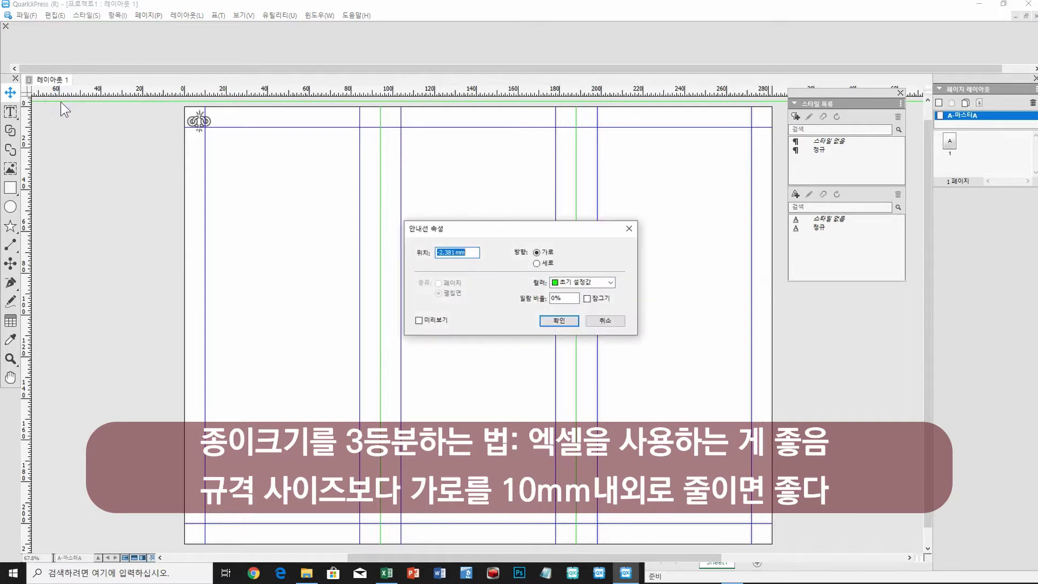
pyautogui.write('-3')
pyautogui.press('Return')
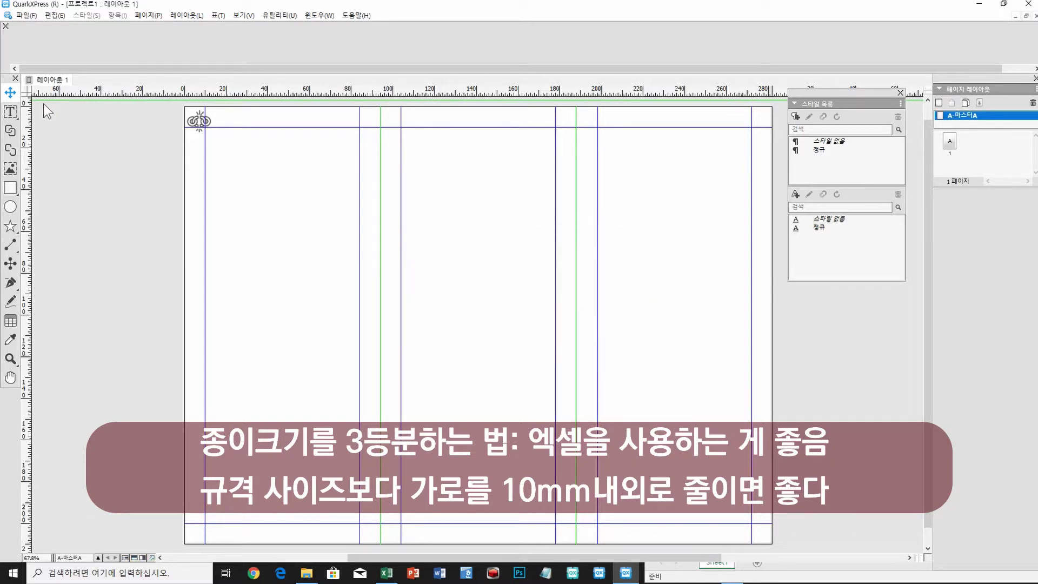
# Place a vertical guide on the pasteboard just outside the page's left edge
pyautogui.moveTo(30, 101); pyautogui.dragTo(176, 100)
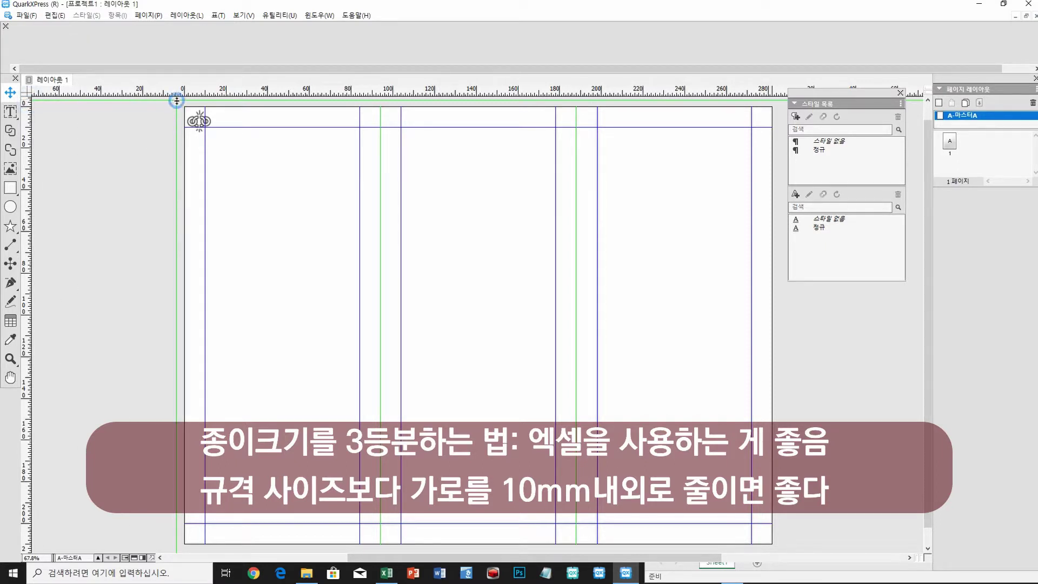
pyautogui.doubleClick(177, 101)
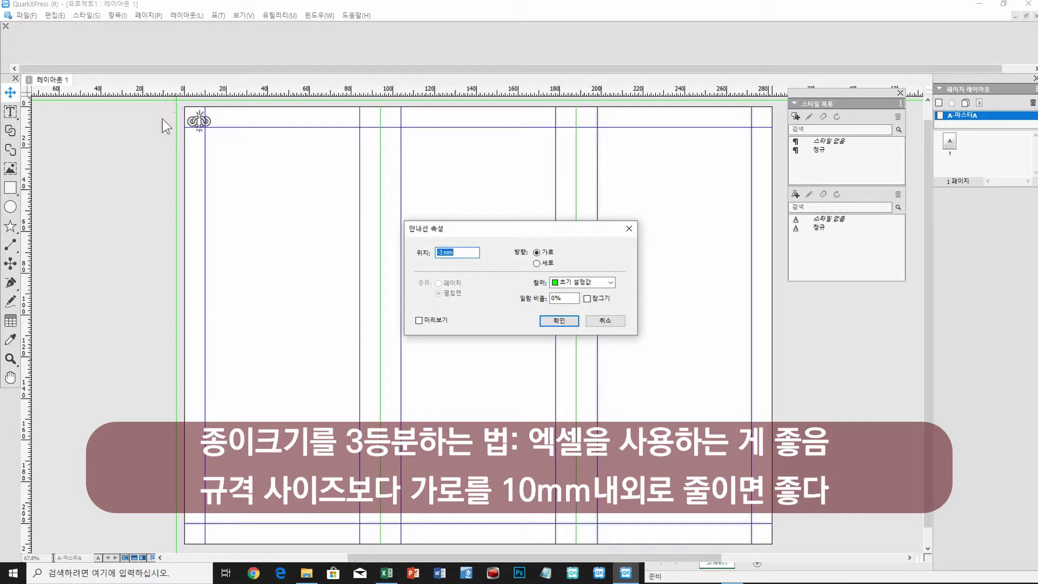
pyautogui.press('Return')
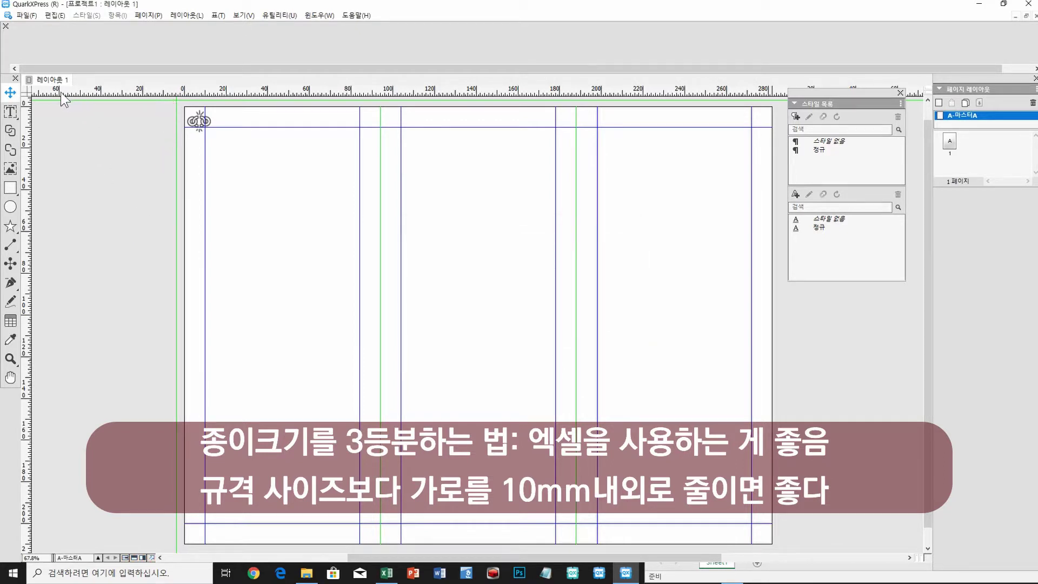
# Add a horizontal guide at 213 mm, just below the page's bottom edge
pyautogui.moveTo(47, 95); pyautogui.dragTo(105, 550)
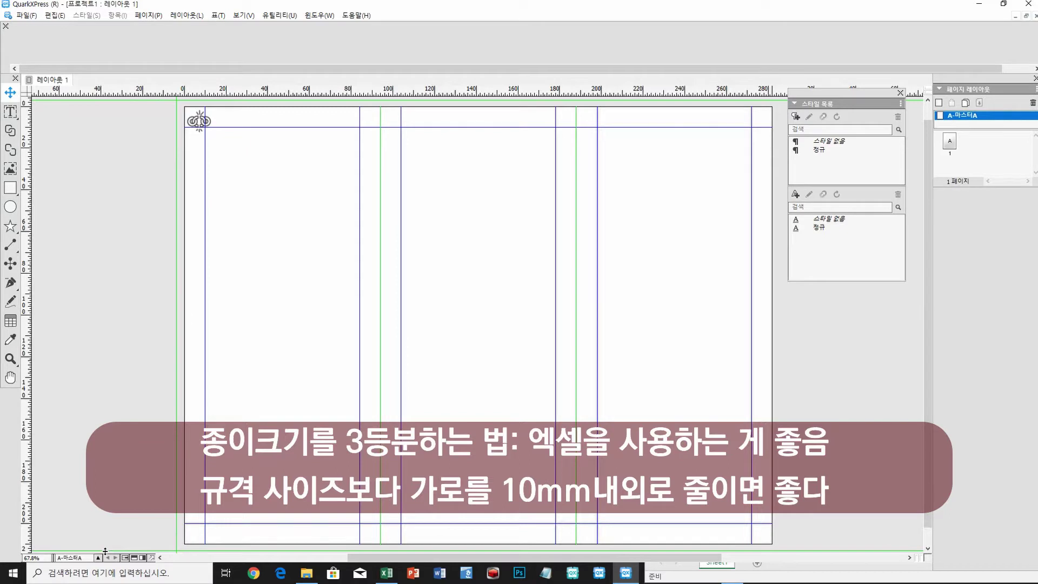
pyautogui.doubleClick(151, 550)
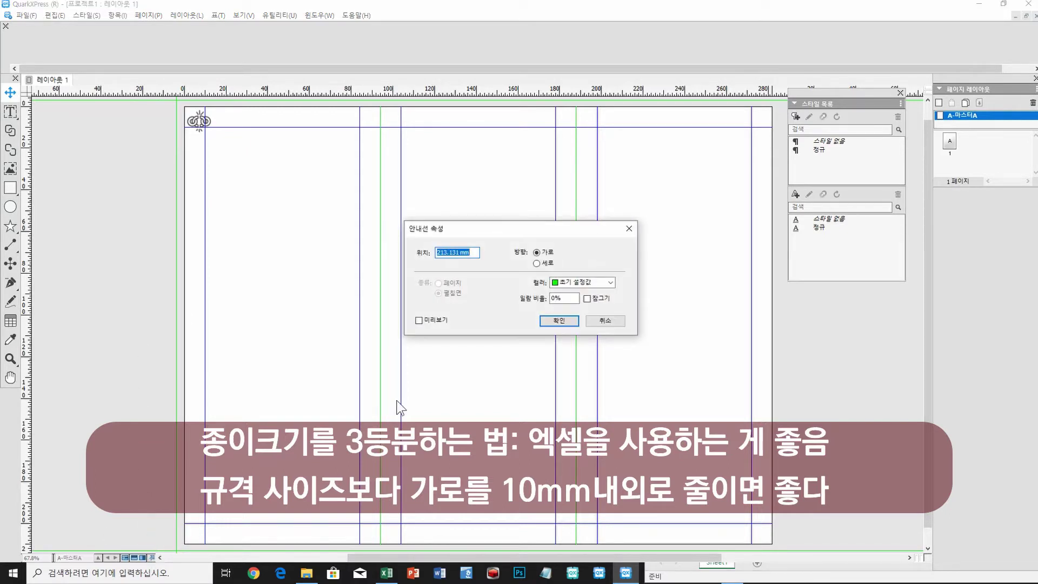
pyautogui.write('213')
pyautogui.press('Return')
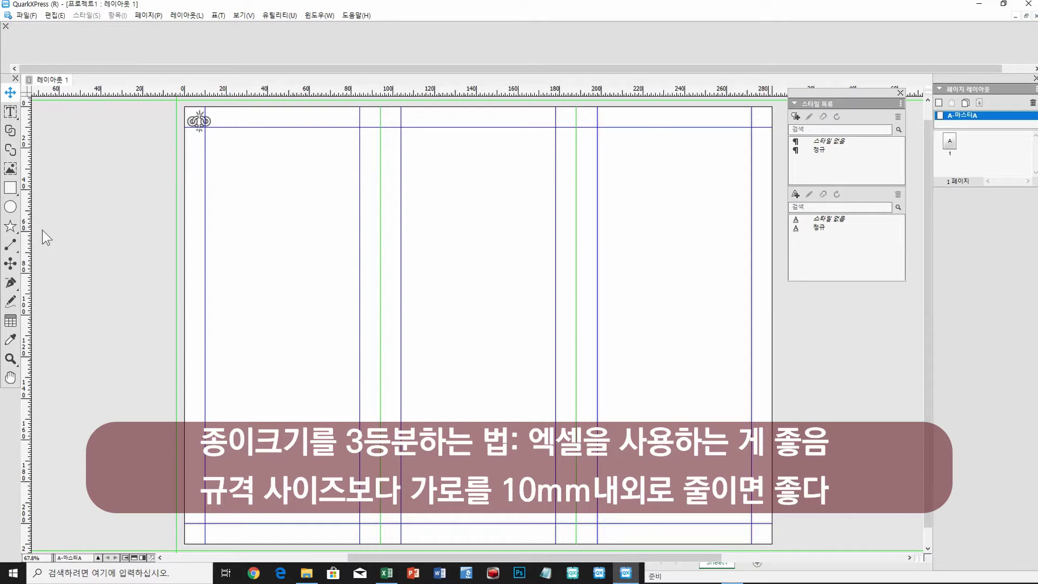
# Add a vertical guide just outside the page's right edge and set its position to 3 mm
pyautogui.moveTo(25, 222); pyautogui.dragTo(776, 124)
pyautogui.doubleClick(777, 125)
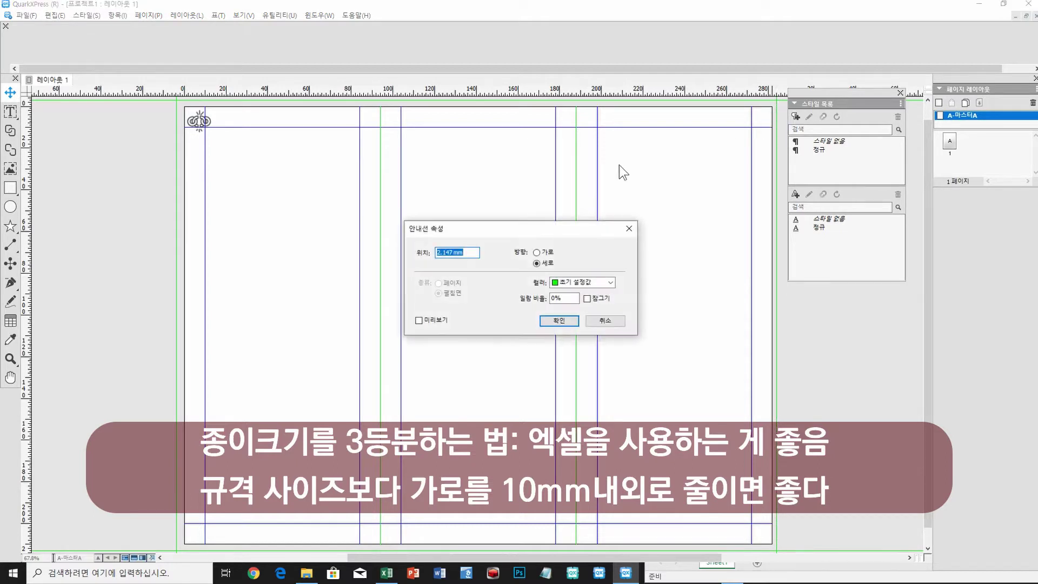
pyautogui.write('3')
pyautogui.press('Return')
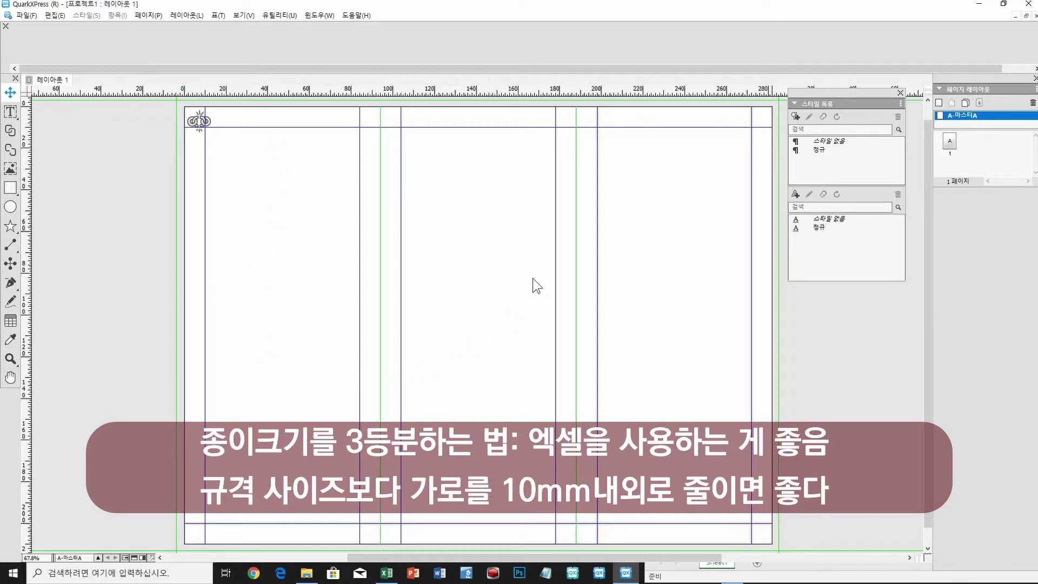
# Switch to the Excel sheet and set the multipliers in cells F5, F6 and F7 to 0.5, 1.5 and 2.5
pyautogui.hotkey('alt', 'Tab')
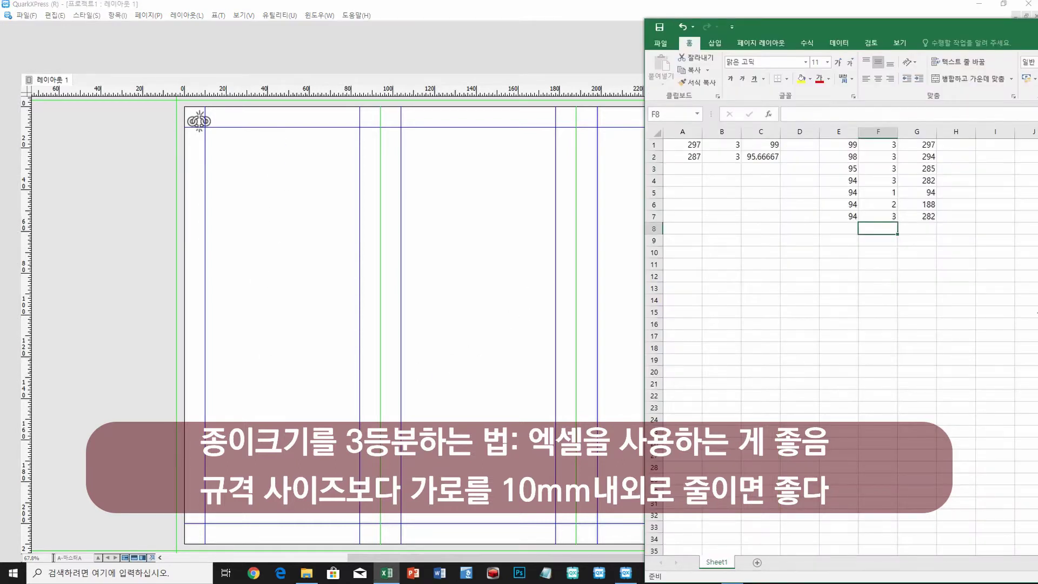
pyautogui.click(843, 193)
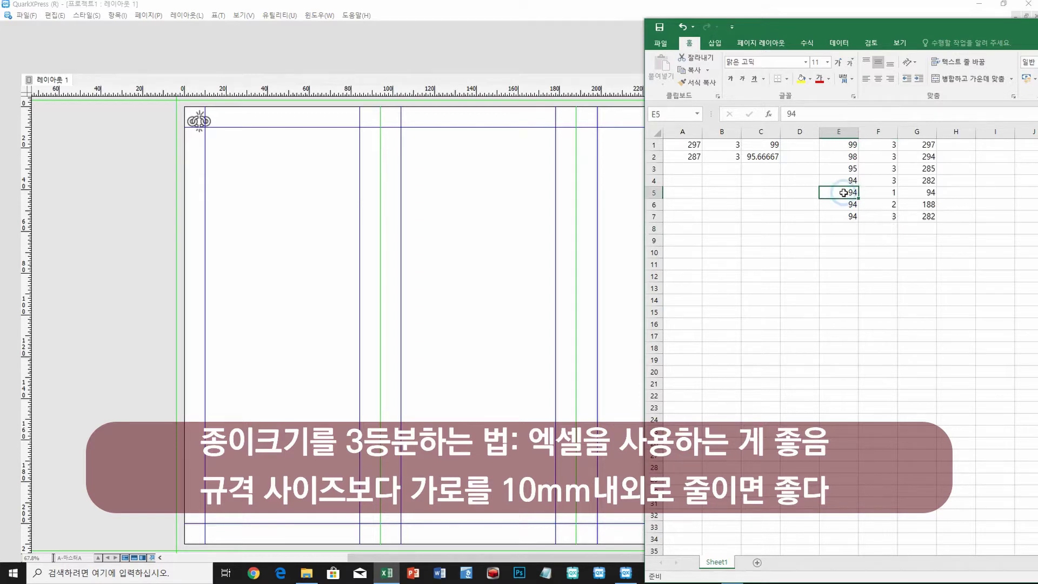
pyautogui.click(887, 193)
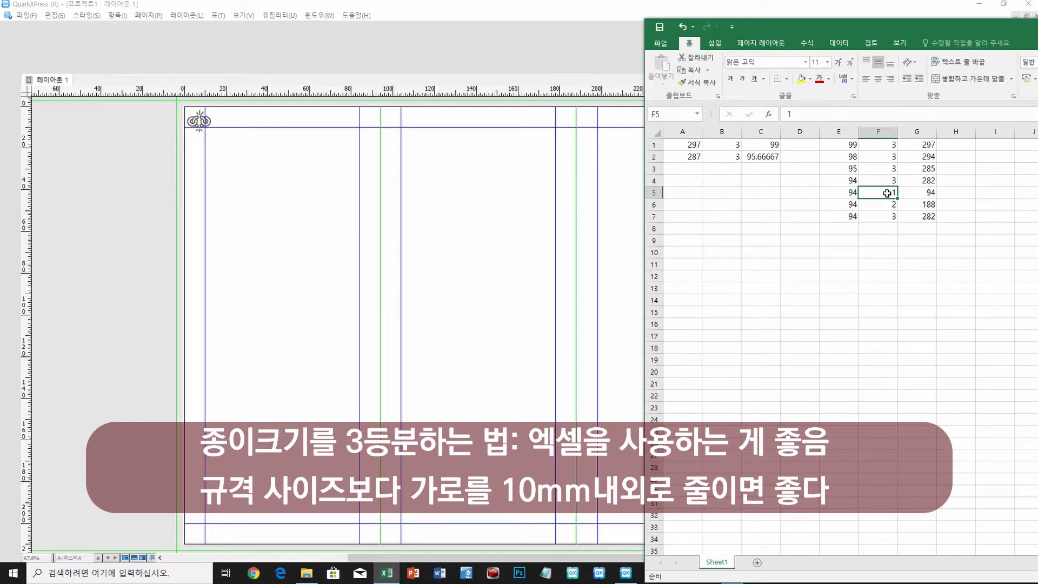
pyautogui.write('0.5')
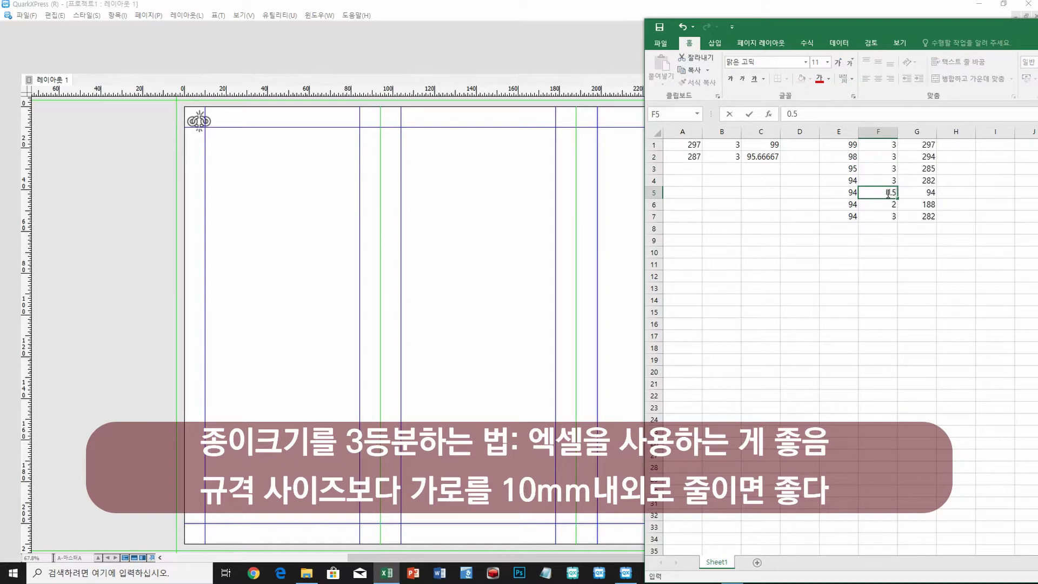
pyautogui.press('Return')
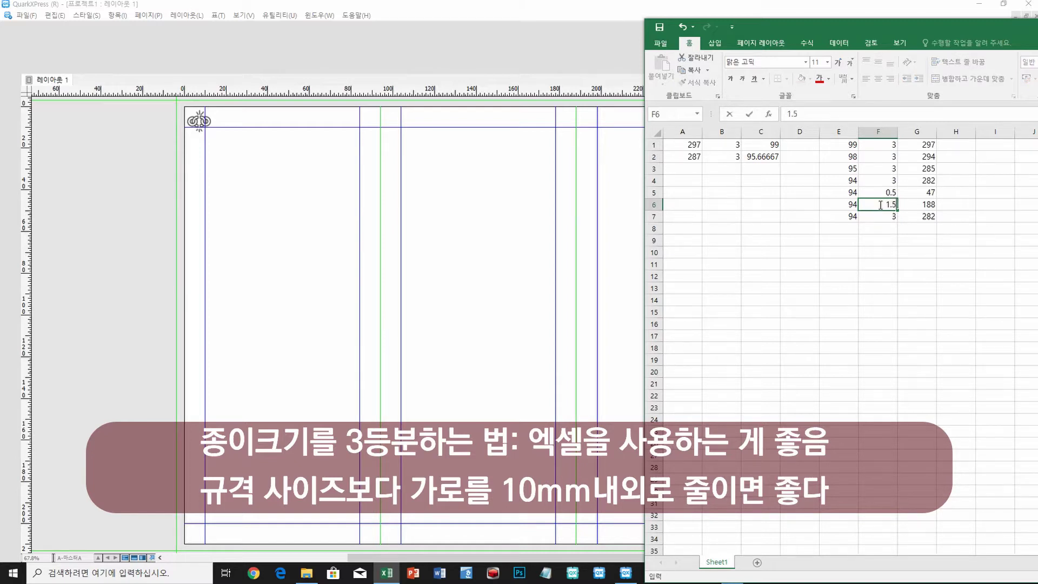
pyautogui.press('Return')
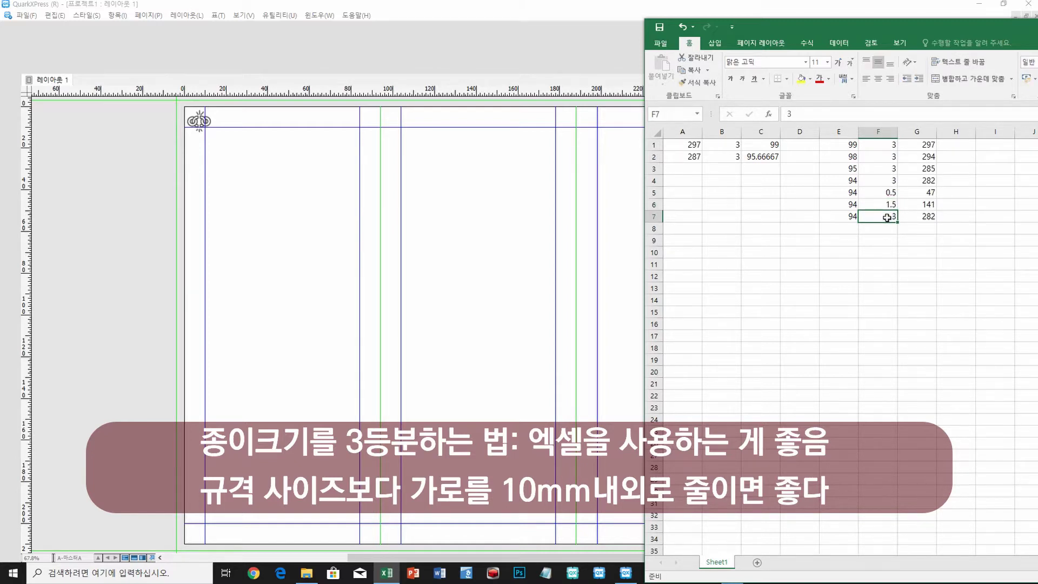
pyautogui.write('2.5')
pyautogui.press('Return')
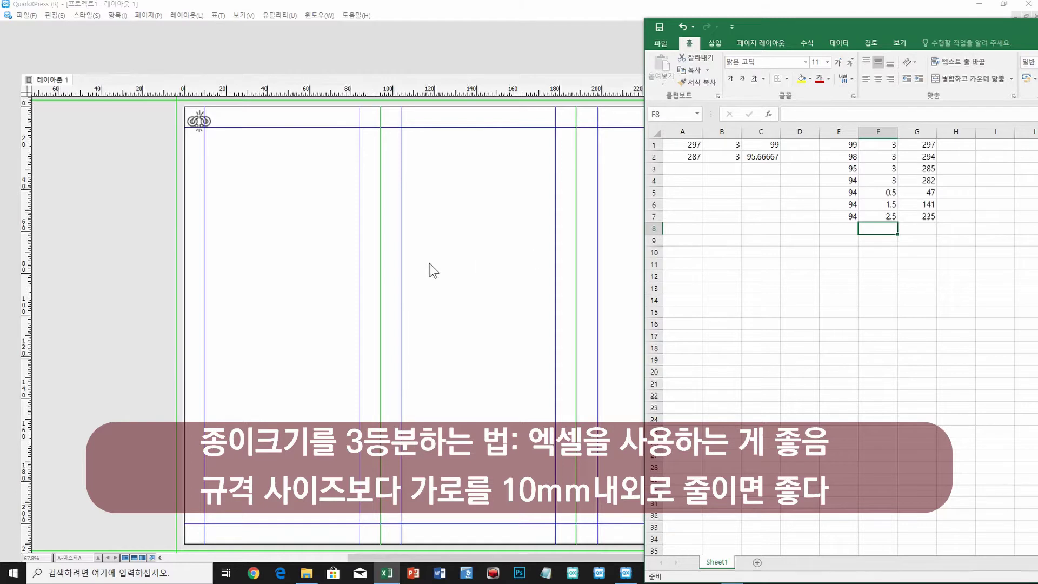
# Back in QuarkXPress, add a vertical guide through the centre of the first panel at 47 mm
pyautogui.click(30, 262)
pyautogui.moveTo(30, 262); pyautogui.dragTo(284, 231)
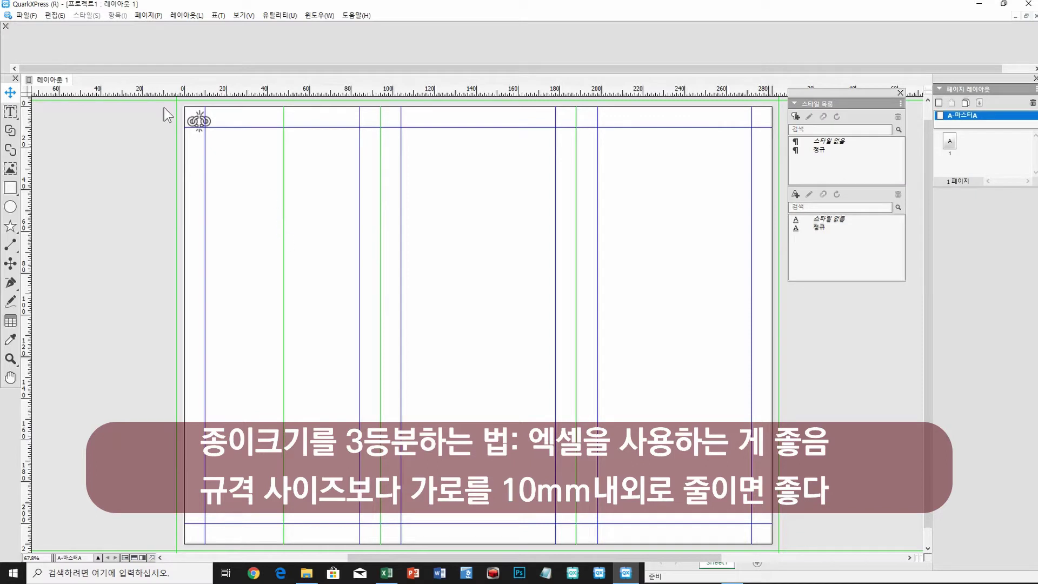
pyautogui.doubleClick(283, 121)
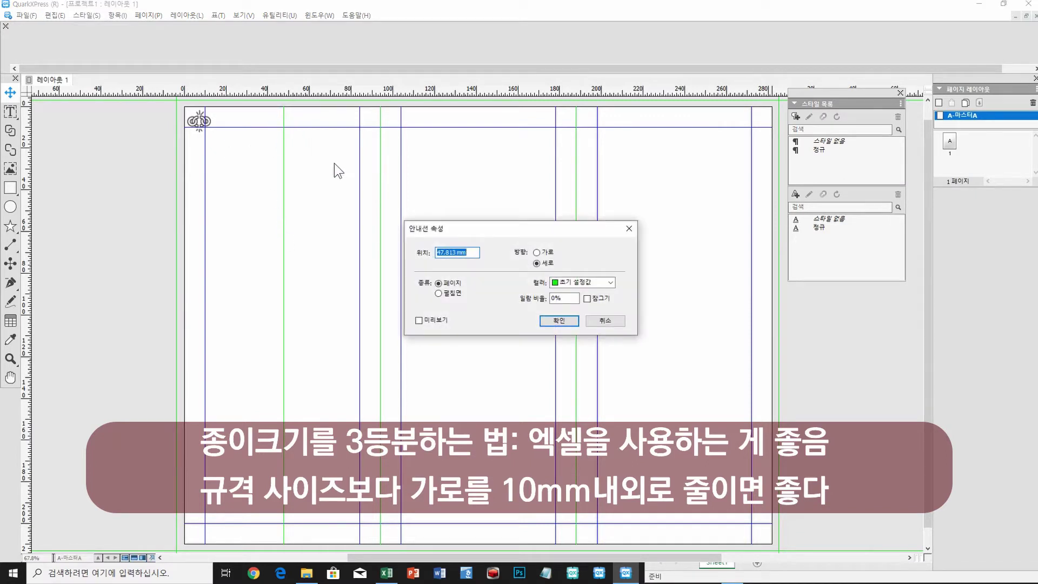
pyautogui.write('47')
pyautogui.press('Return')
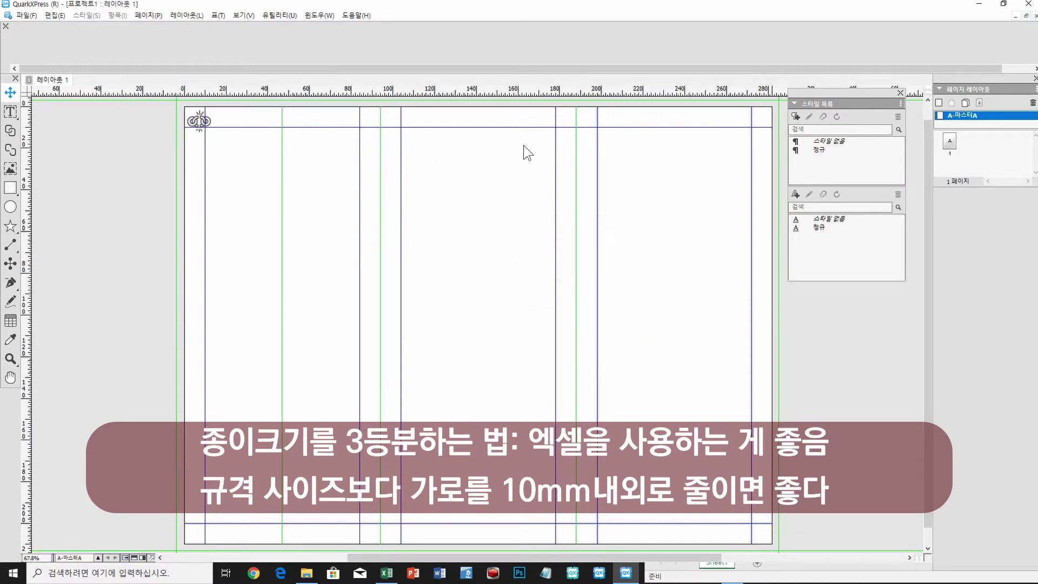
# Check the centre positions in Excel and add a vertical guide through the middle panel at 141 mm in QuarkXPress
pyautogui.hotkey('alt', 'Tab')
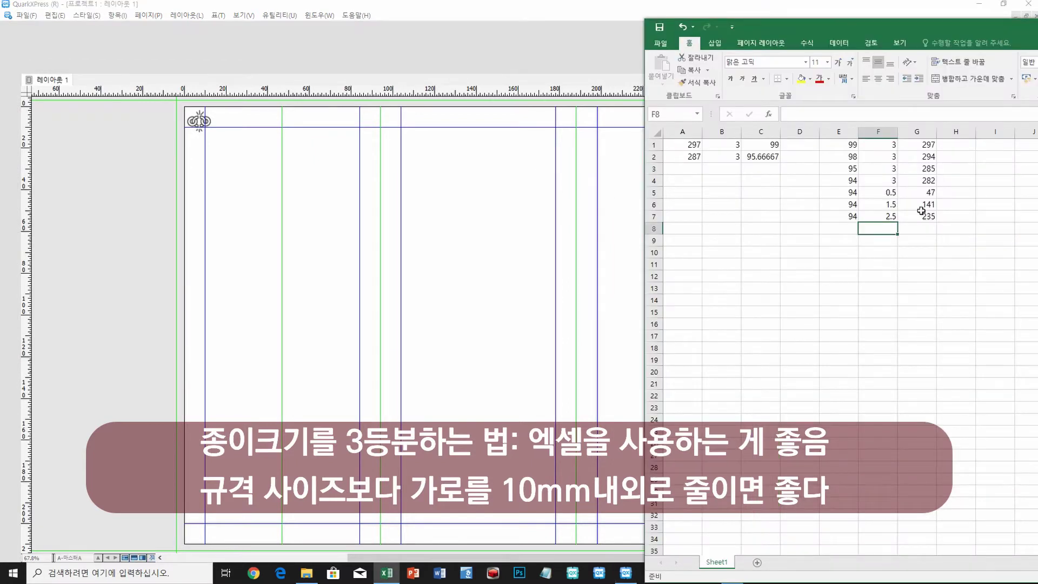
pyautogui.moveTo(32, 189); pyautogui.dragTo(477, 169)
pyautogui.doubleClick(478, 169)
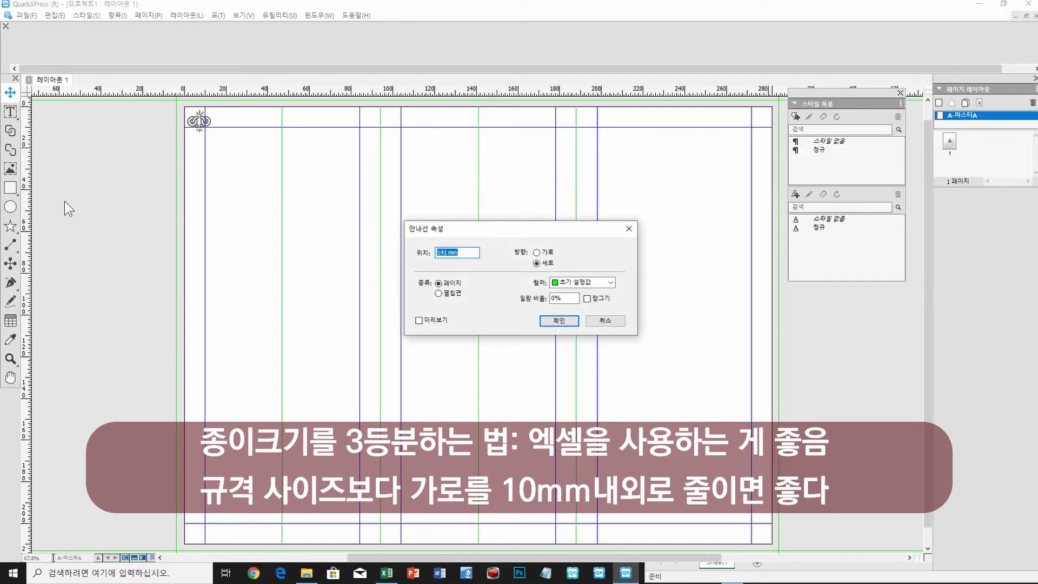
pyautogui.click(547, 322)
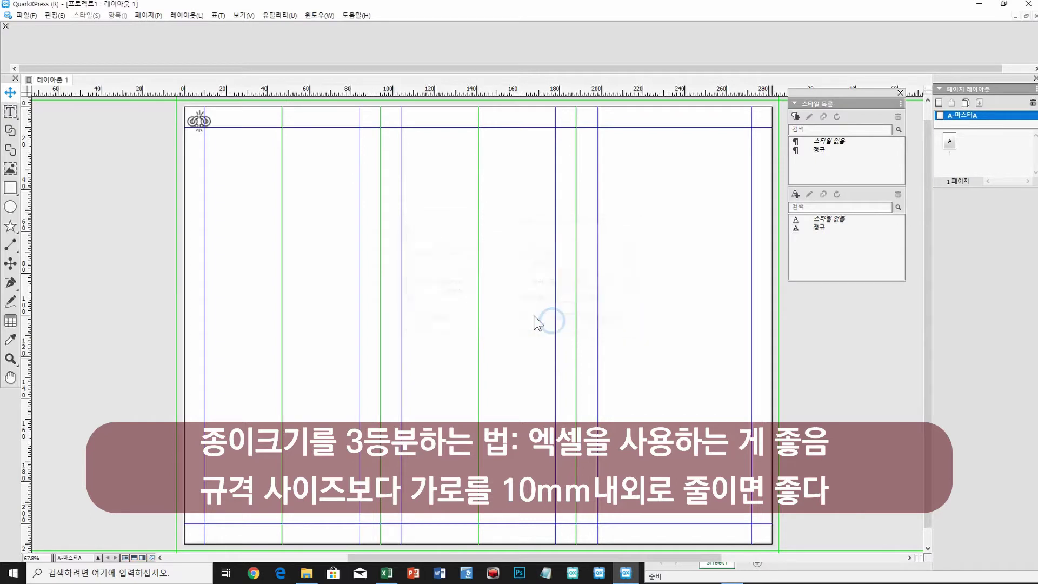
# Add a vertical guide through the third panel, check the Excel value and set the guide's position to 235 mm
pyautogui.moveTo(25, 229); pyautogui.dragTo(672, 193)
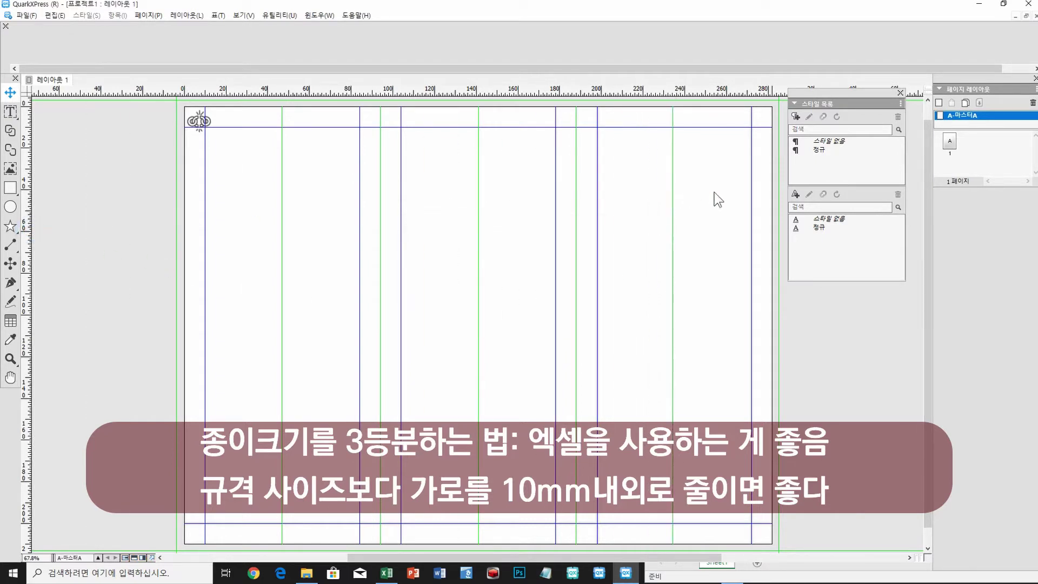
pyautogui.click(387, 573)
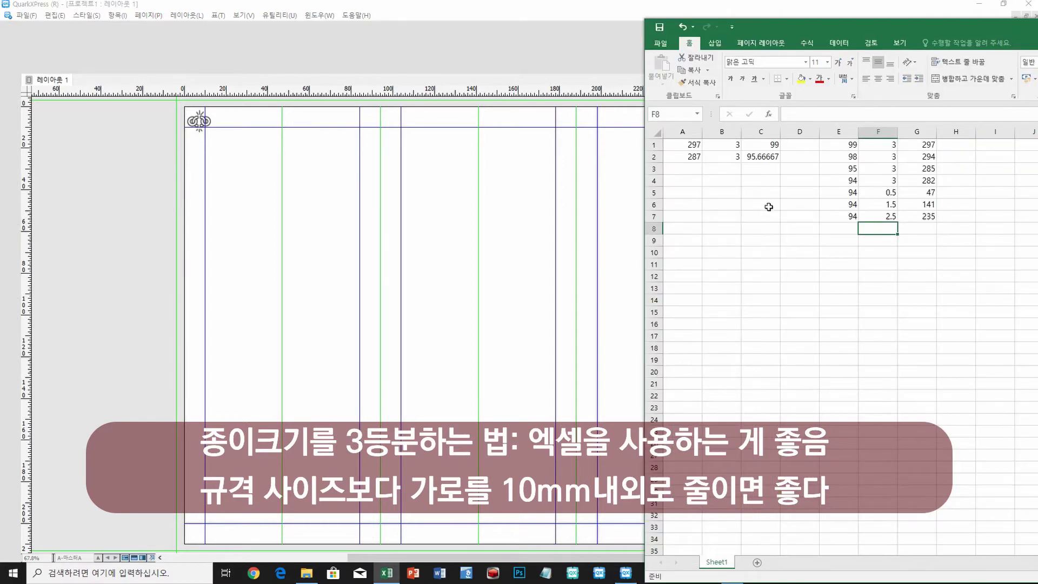
pyautogui.click(616, 178)
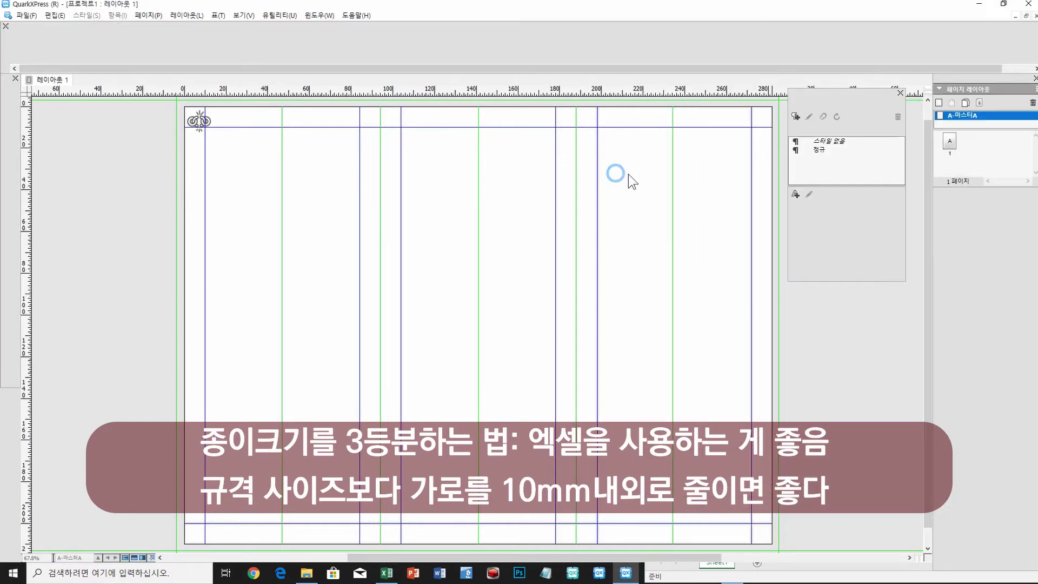
pyautogui.doubleClick(672, 191)
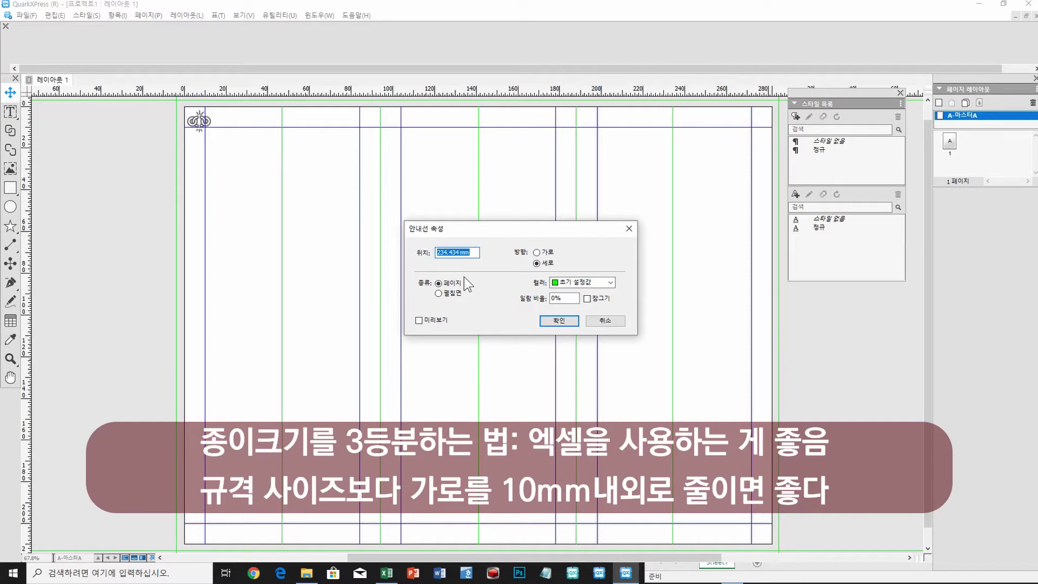
pyautogui.write('235')
pyautogui.press('Return')
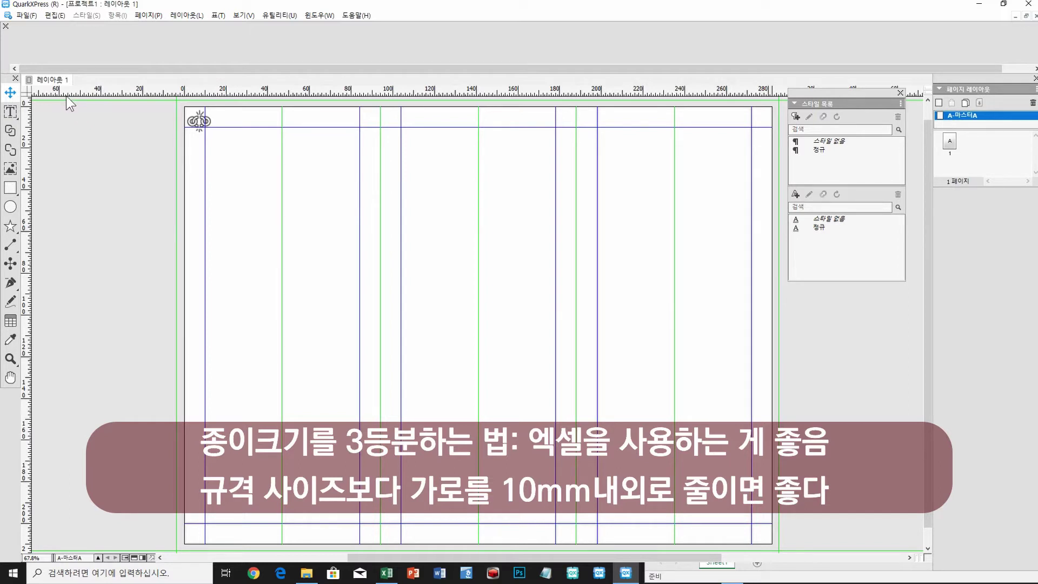
# Add a horizontal guide across the spread at 105 mm, halfway down the page
pyautogui.moveTo(66, 95); pyautogui.dragTo(98, 322)
pyautogui.doubleClick(98, 322)
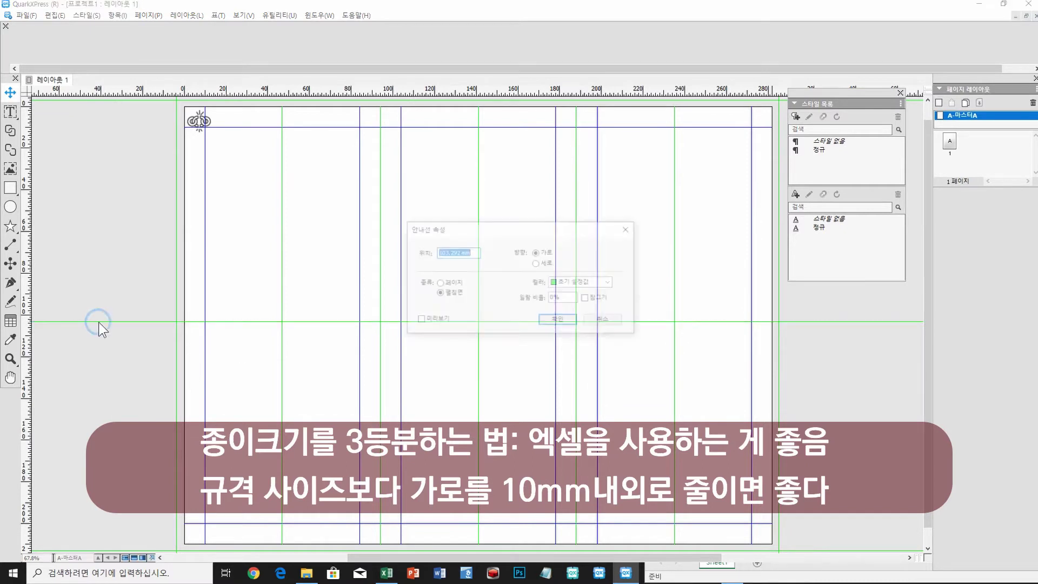
pyautogui.write('105')
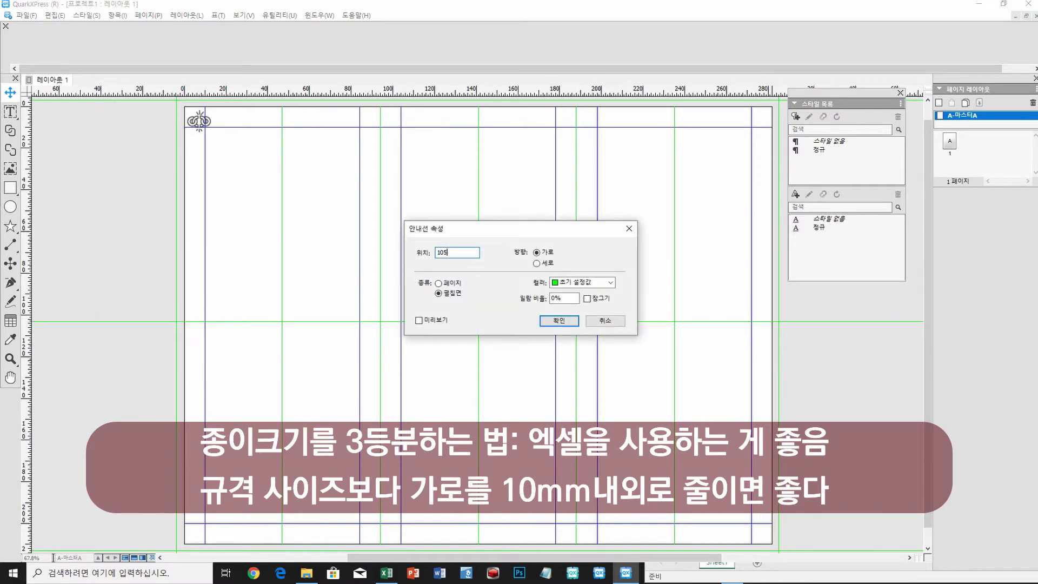
pyautogui.press('Return')
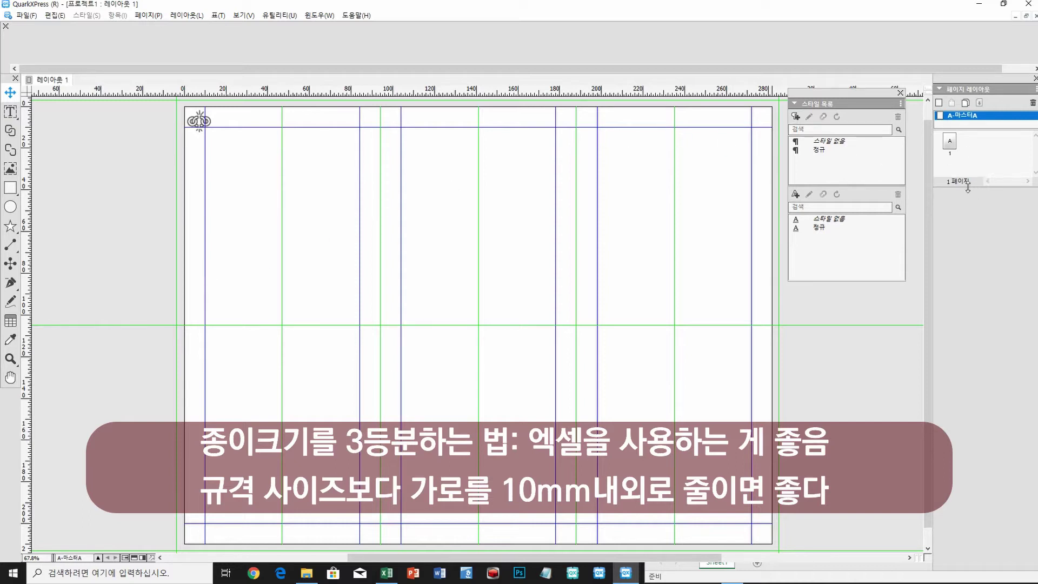
# Display page 1, compare it with master page A and return to page 1 to check the guides
pyautogui.doubleClick(948, 139)
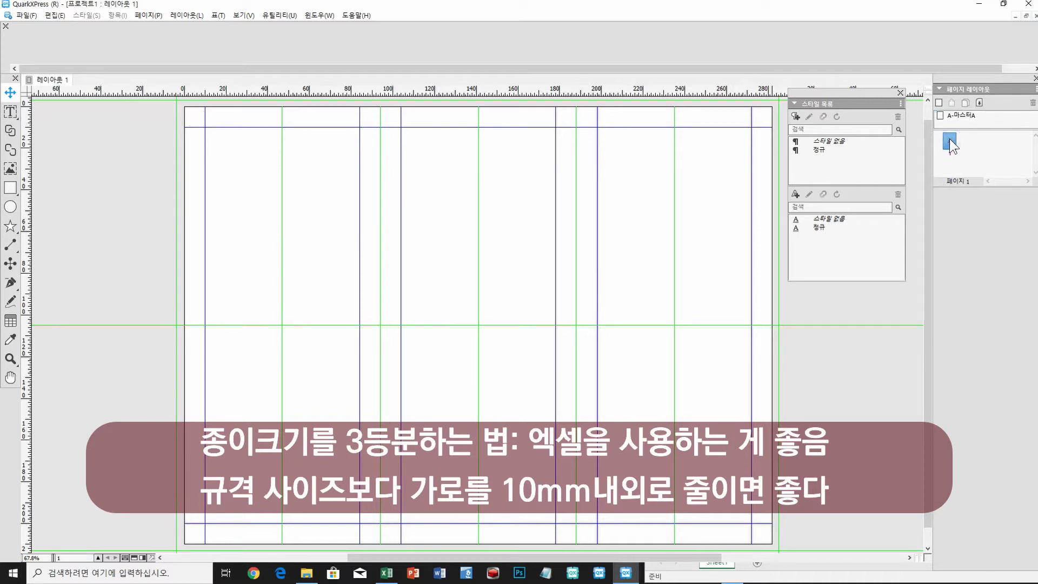
pyautogui.doubleClick(943, 116)
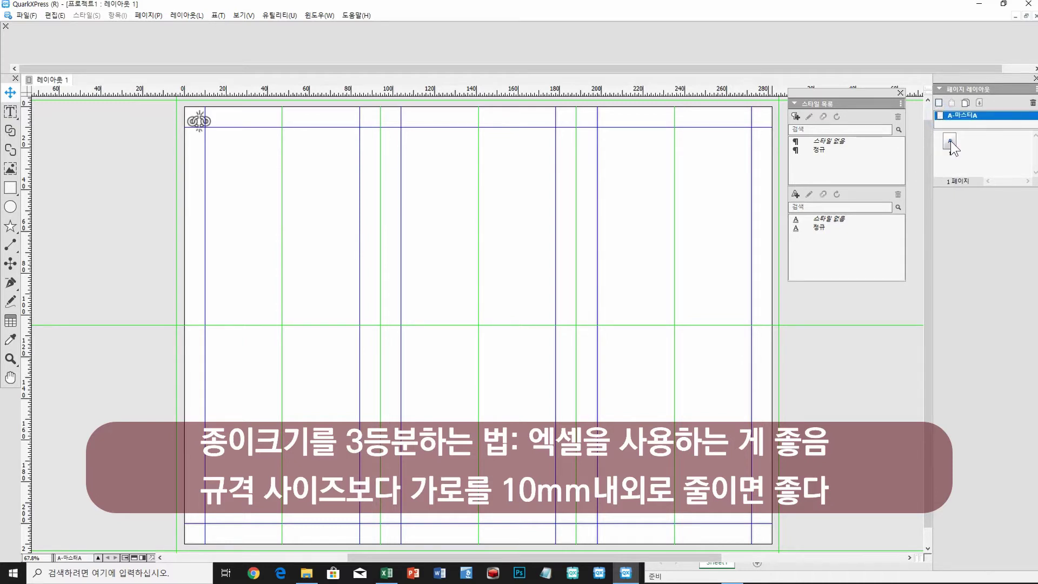
pyautogui.doubleClick(949, 141)
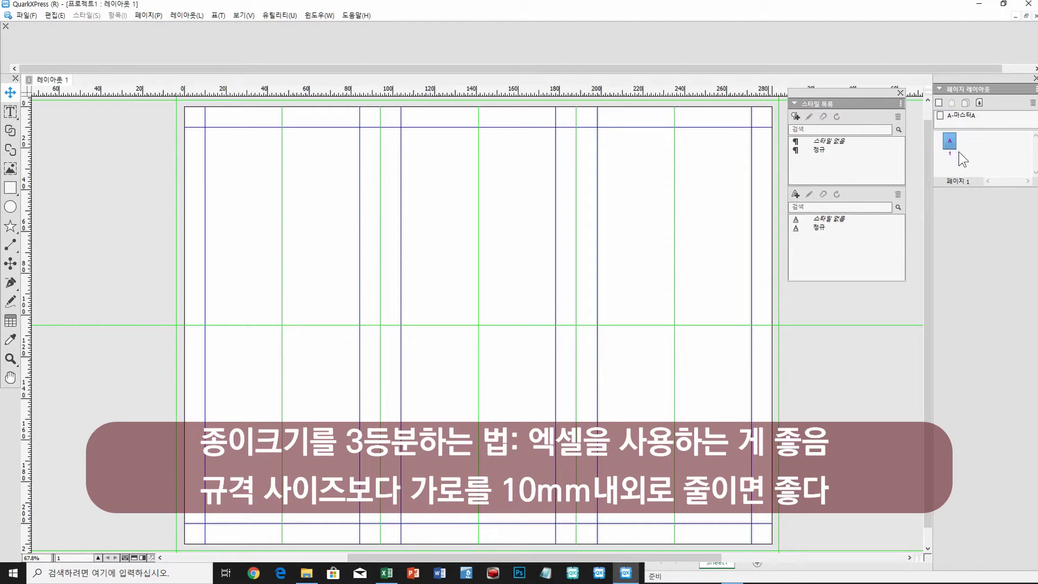
# Enlarge the page layout list and insert one page after page 1, based on A-마스터A
pyautogui.moveTo(961, 187); pyautogui.dragTo(961, 319)
pyautogui.rightClick(949, 143)
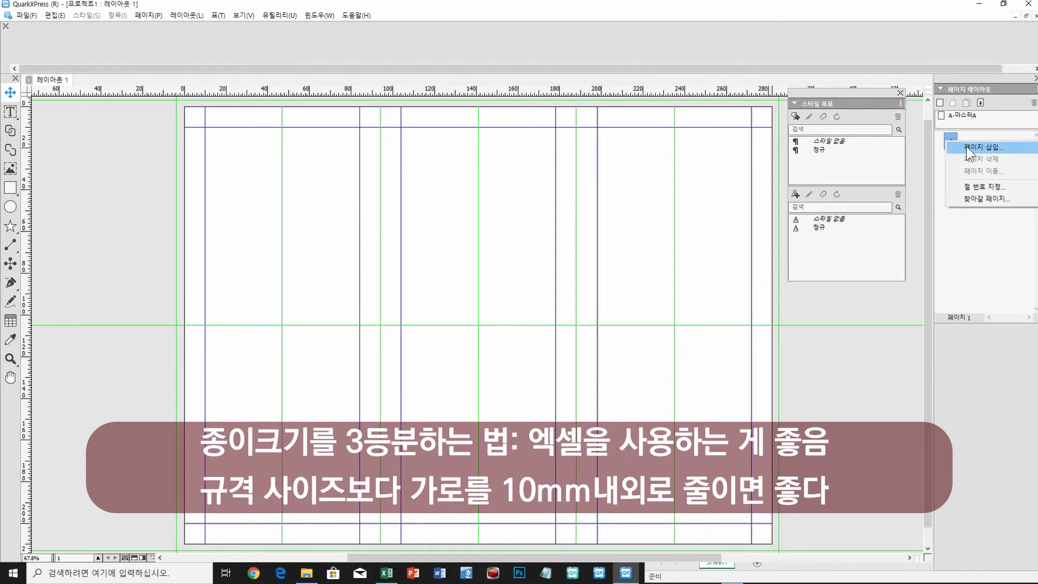
pyautogui.click(965, 146)
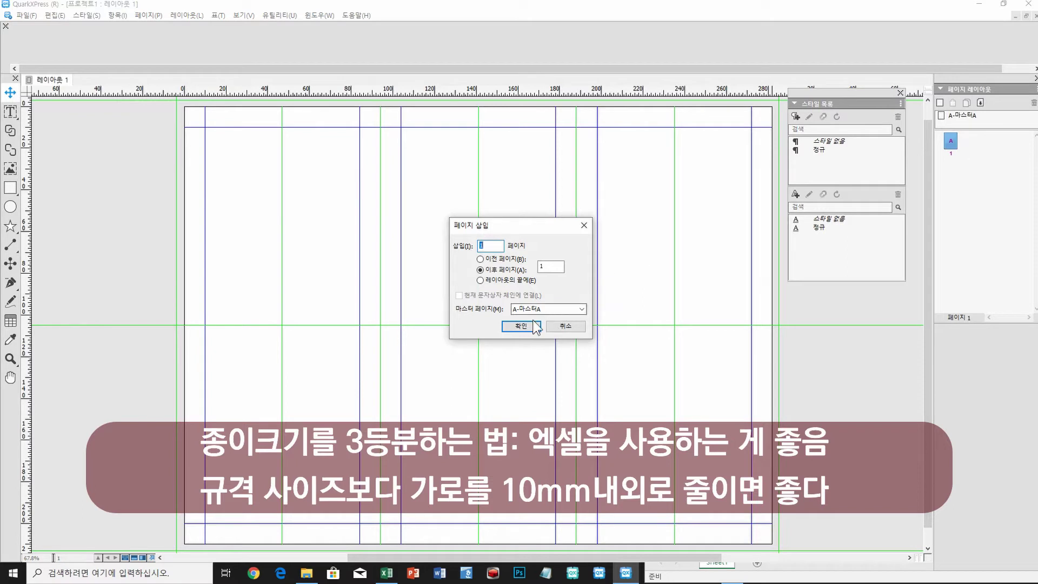
pyautogui.click(529, 327)
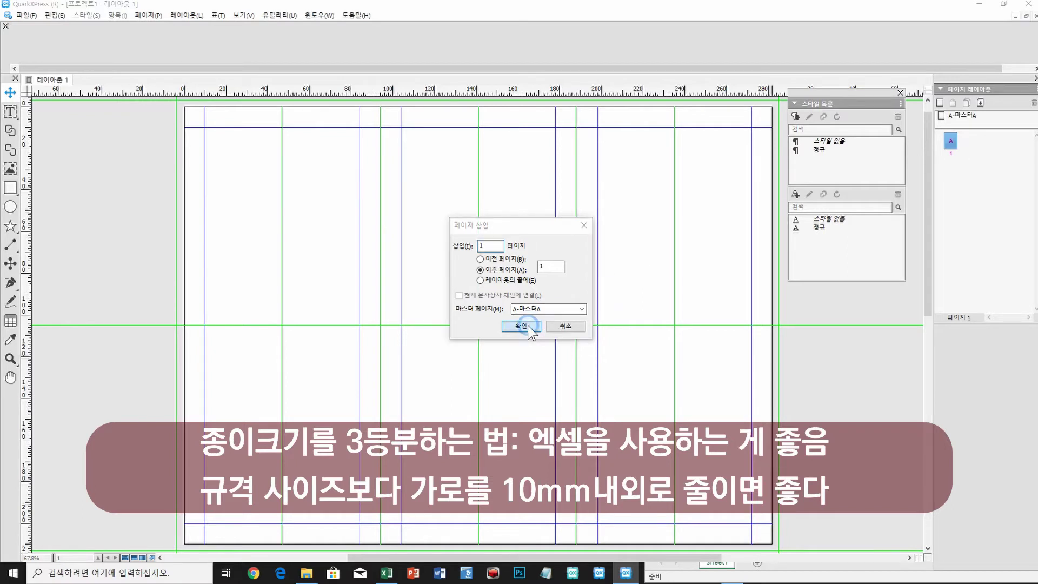
# View the new page 2 and go back to page 1
pyautogui.click(951, 170)
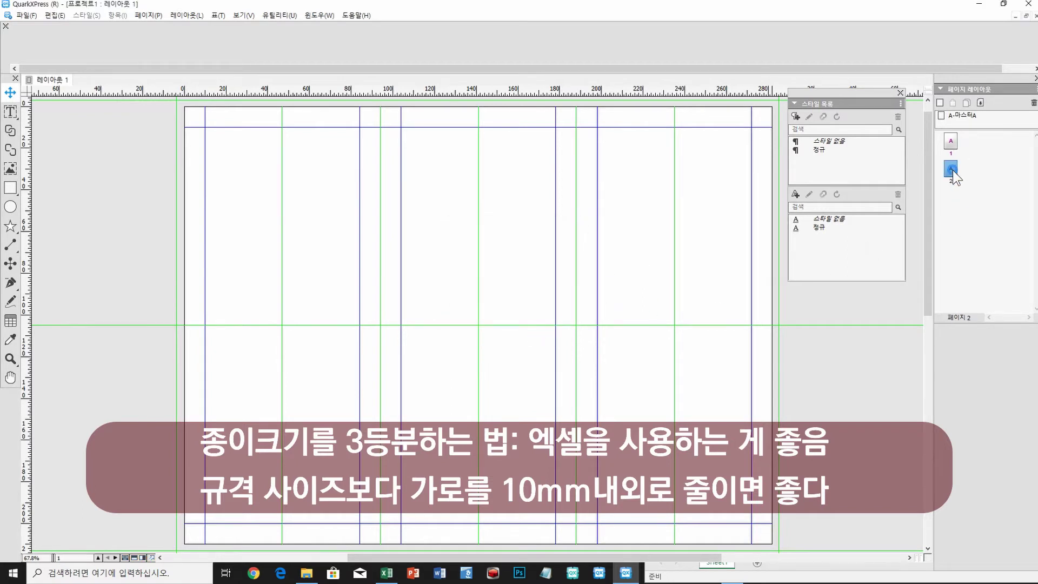
pyautogui.doubleClick(952, 170)
pyautogui.doubleClick(949, 142)
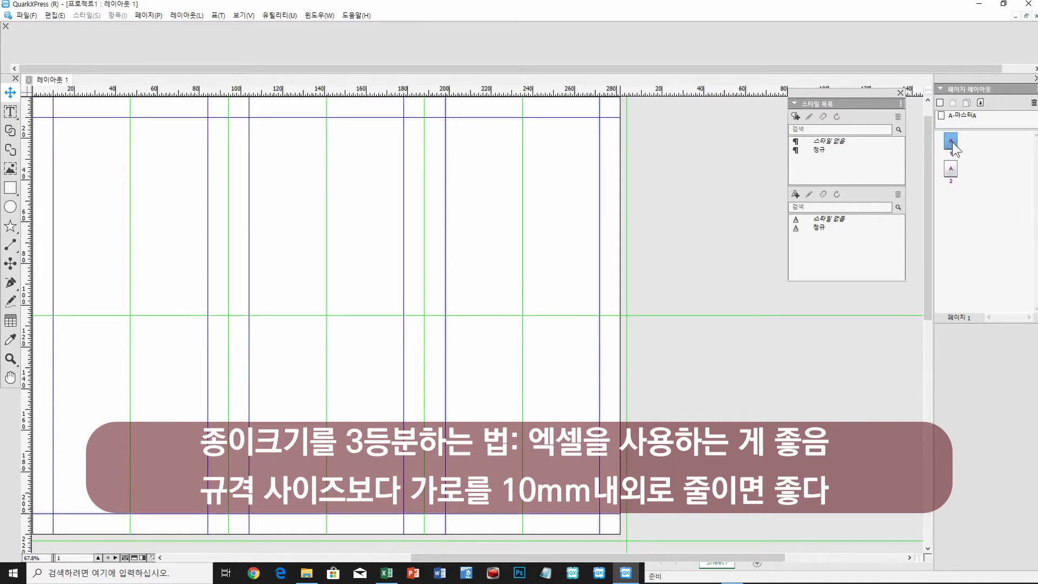
# Try a short freehand line about 16 mm wide and 20 mm high in the third panel, and delete it
pyautogui.click(950, 170)
pyautogui.click(9, 113)
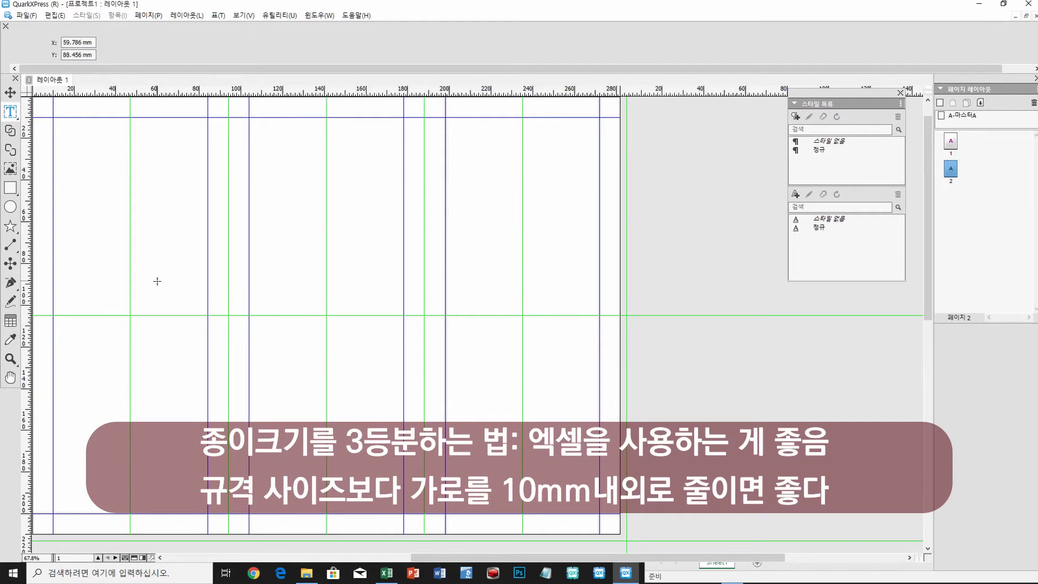
pyautogui.click(10, 300)
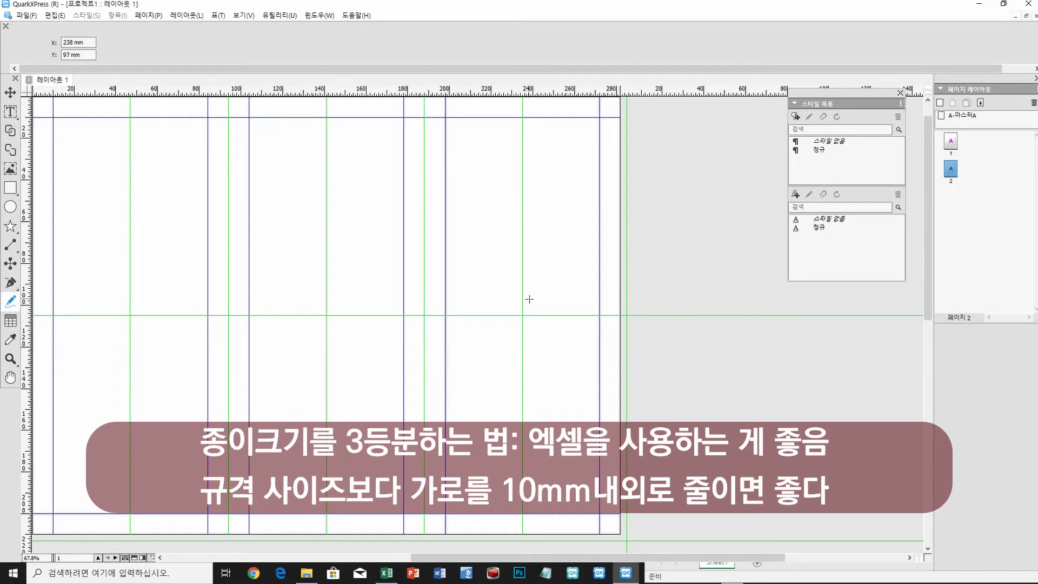
pyautogui.moveTo(530, 298); pyautogui.dragTo(498, 340)
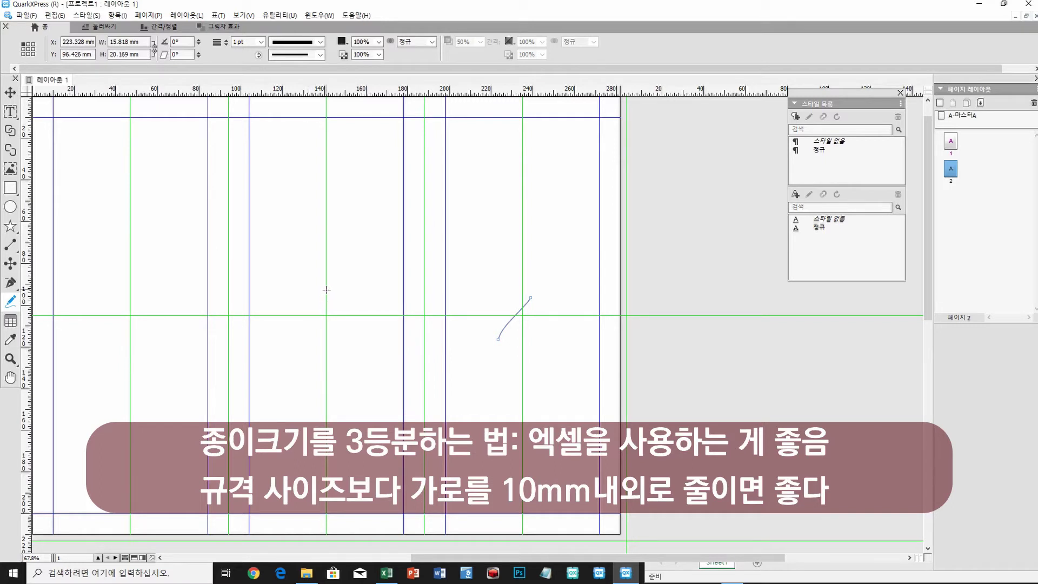
pyautogui.click(10, 93)
pyautogui.press('Delete')
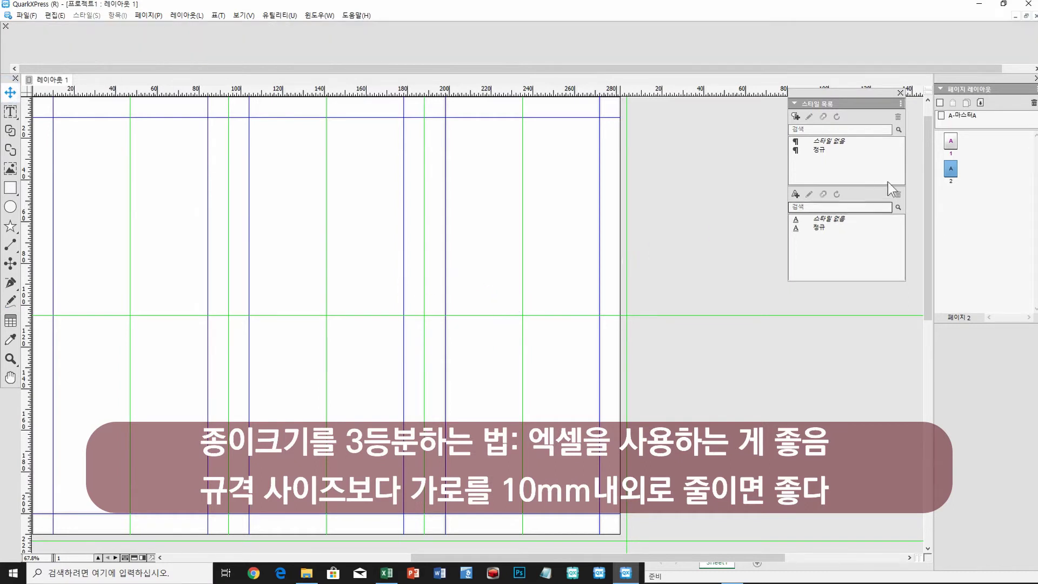
# Select page 1 and draw a short freehand line about 13 mm wide and 20 mm high across the third panel's centre guide
pyautogui.click(950, 141)
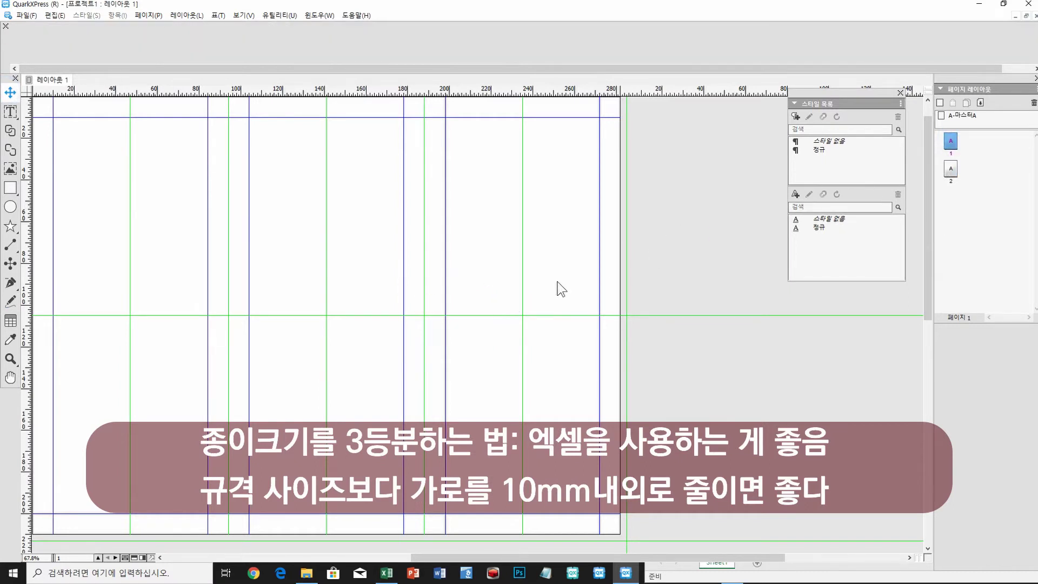
pyautogui.click(10, 301)
pyautogui.moveTo(528, 297); pyautogui.dragTo(503, 338)
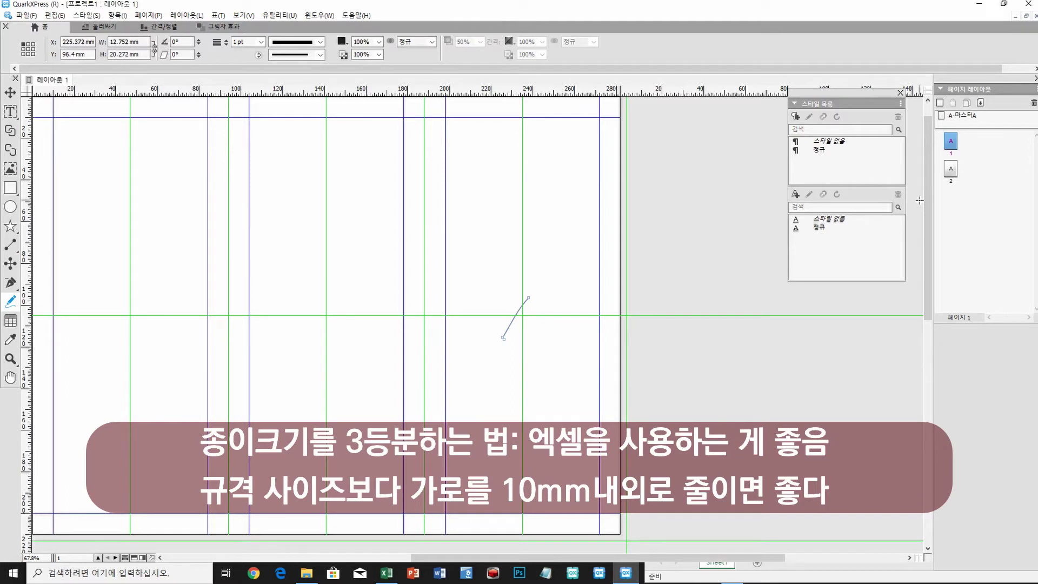
# Go to page 2 and draw a freehand number 2 about 14 mm wide and 21 mm high across the first panel's centre guide
pyautogui.doubleClick(951, 168)
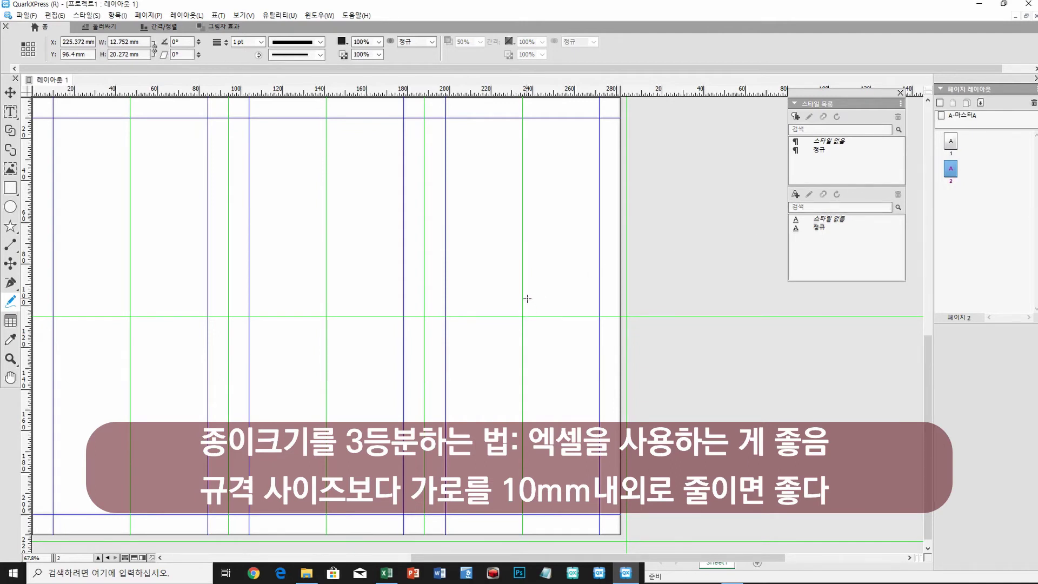
pyautogui.click(115, 298)
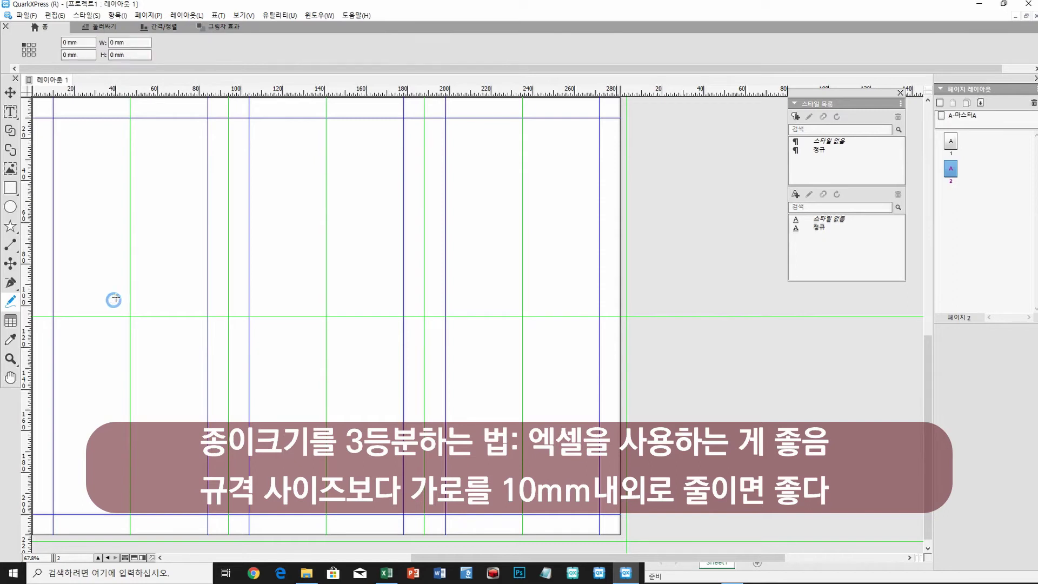
pyautogui.moveTo(115, 299)
pyautogui.mouseDown()
pyautogui.moveTo(141, 302)
pyautogui.moveTo(113, 334)
pyautogui.moveTo(142, 336)
pyautogui.mouseUp()
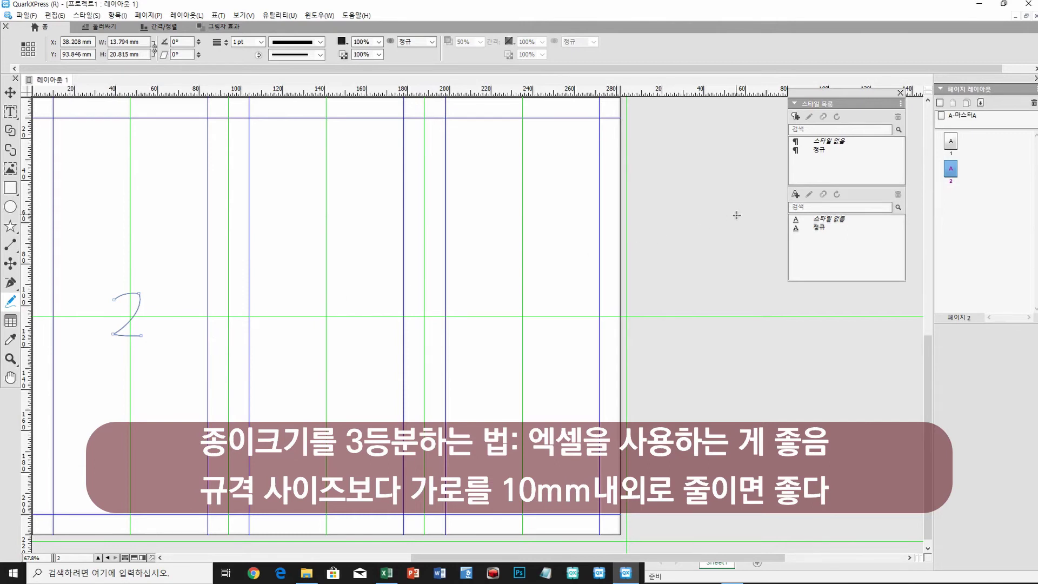
# Draw freehand numbers 3 and 6, about 50 mm high, in page 1's first and middle panels, and 4 and 5 in page 2's middle and third panels
pyautogui.scroll(-4, 674, 229)
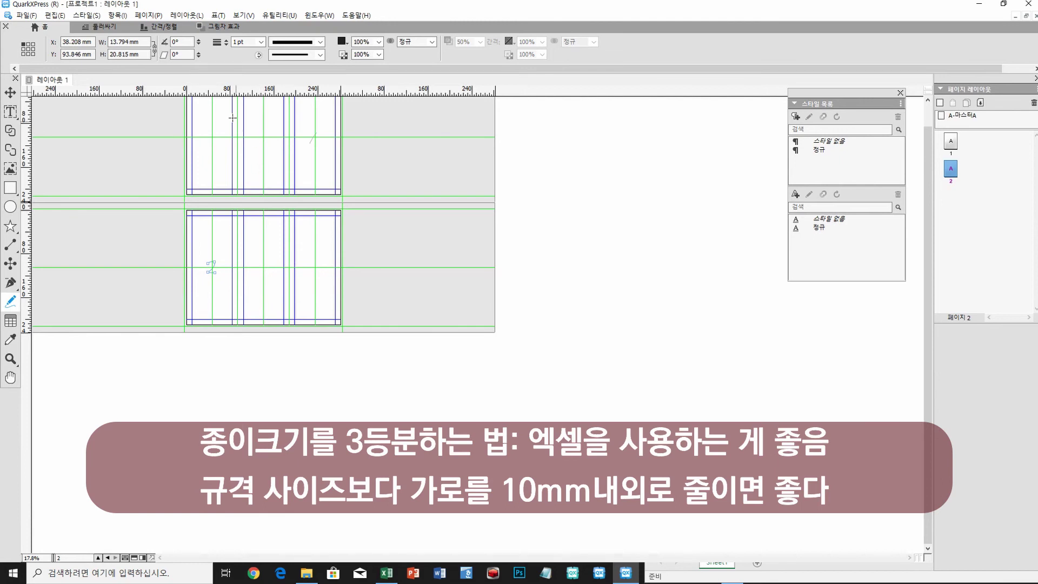
pyautogui.moveTo(207, 130)
pyautogui.mouseDown()
pyautogui.moveTo(216, 148)
pyautogui.moveTo(205, 154)
pyautogui.mouseUp()
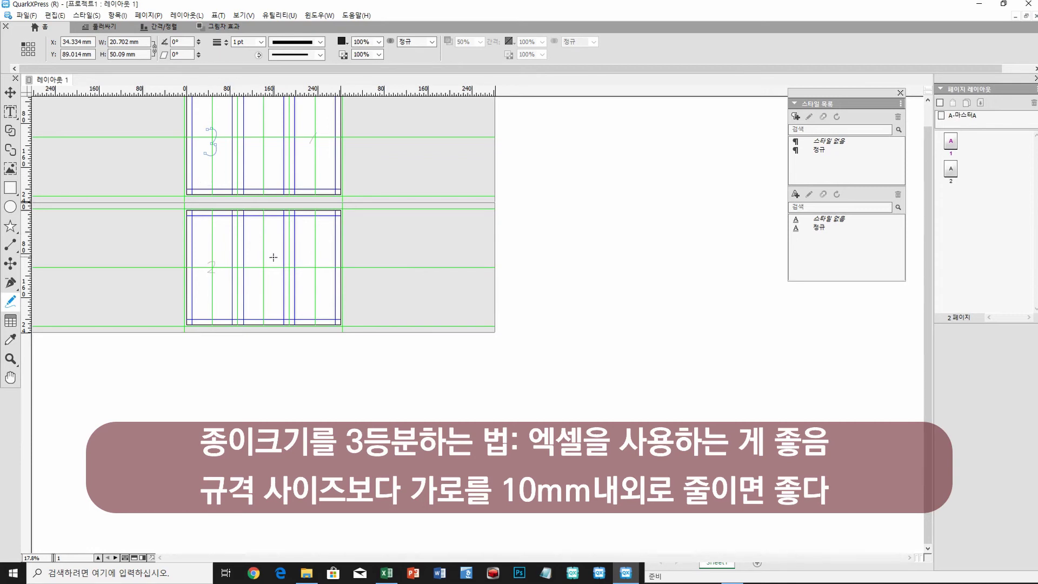
pyautogui.moveTo(263, 255)
pyautogui.mouseDown()
pyautogui.moveTo(254, 268)
pyautogui.moveTo(269, 274)
pyautogui.moveTo(258, 281)
pyautogui.mouseUp()
pyautogui.moveTo(315, 252)
pyautogui.mouseDown()
pyautogui.moveTo(321, 275)
pyautogui.moveTo(307, 277)
pyautogui.moveTo(314, 258)
pyautogui.moveTo(327, 259)
pyautogui.mouseUp()
pyautogui.moveTo(266, 124)
pyautogui.mouseDown()
pyautogui.moveTo(256, 142)
pyautogui.moveTo(268, 146)
pyautogui.moveTo(257, 138)
pyautogui.mouseUp()
# Inspect the panel numbering on both pages with the guides hidden and shown again, and clear the selection with the Item tool
pyautogui.scroll(3, 463, 178)
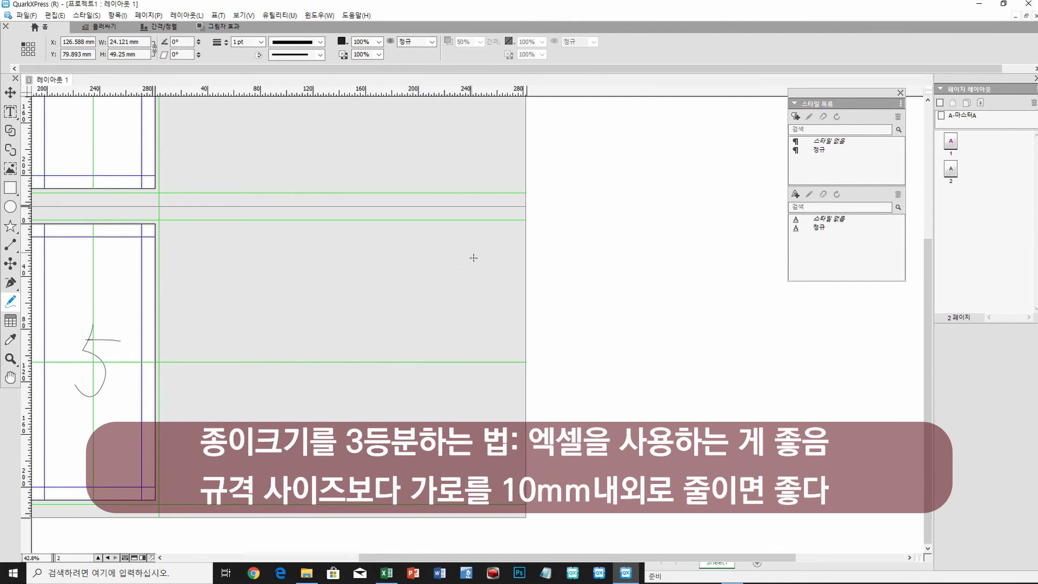
pyautogui.hscroll(-5, 547, 562)
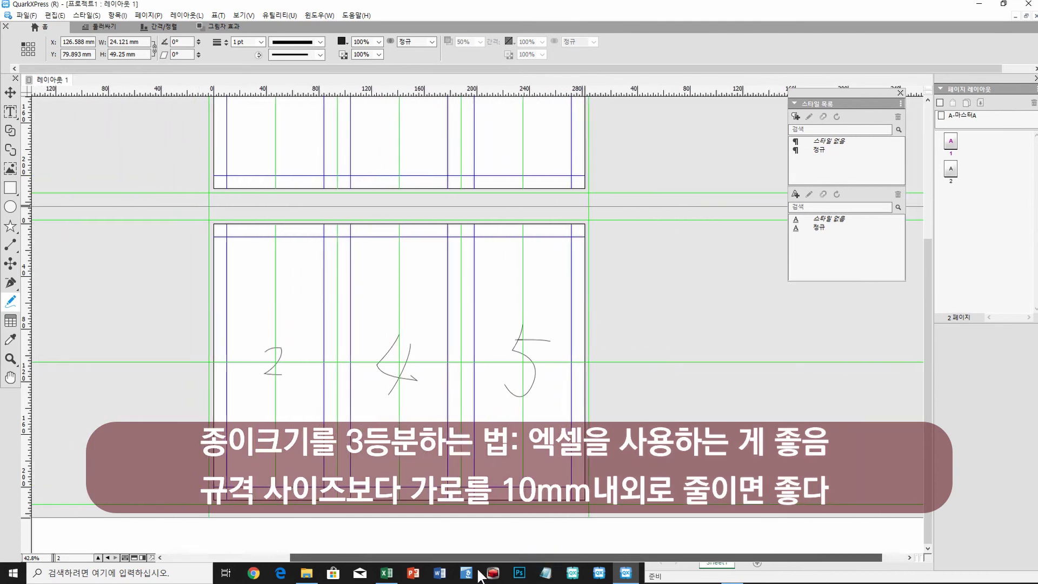
pyautogui.scroll(3, 550, 461)
pyautogui.scroll(-3, 604, 405)
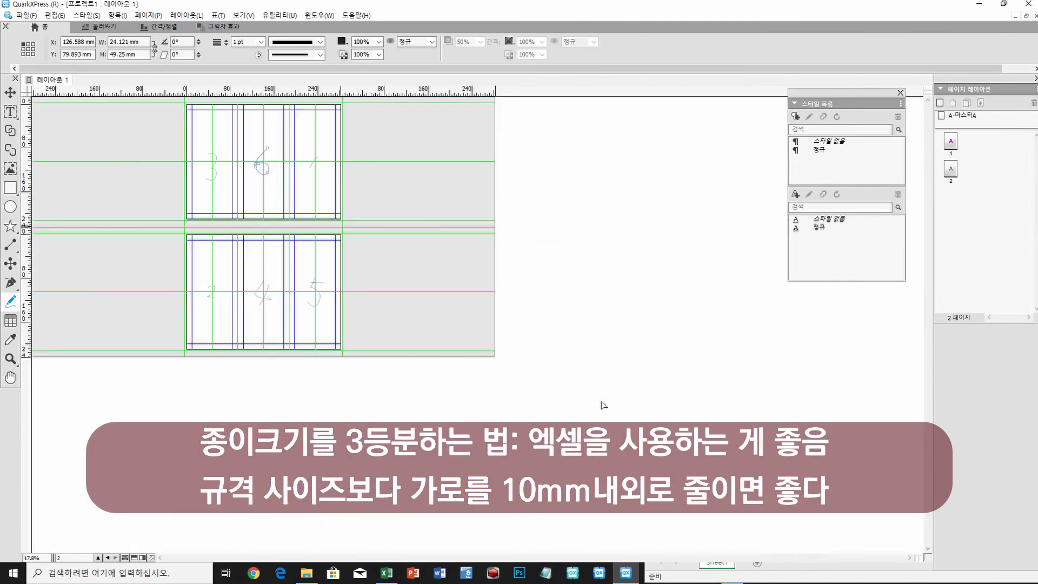
pyautogui.press('F7')
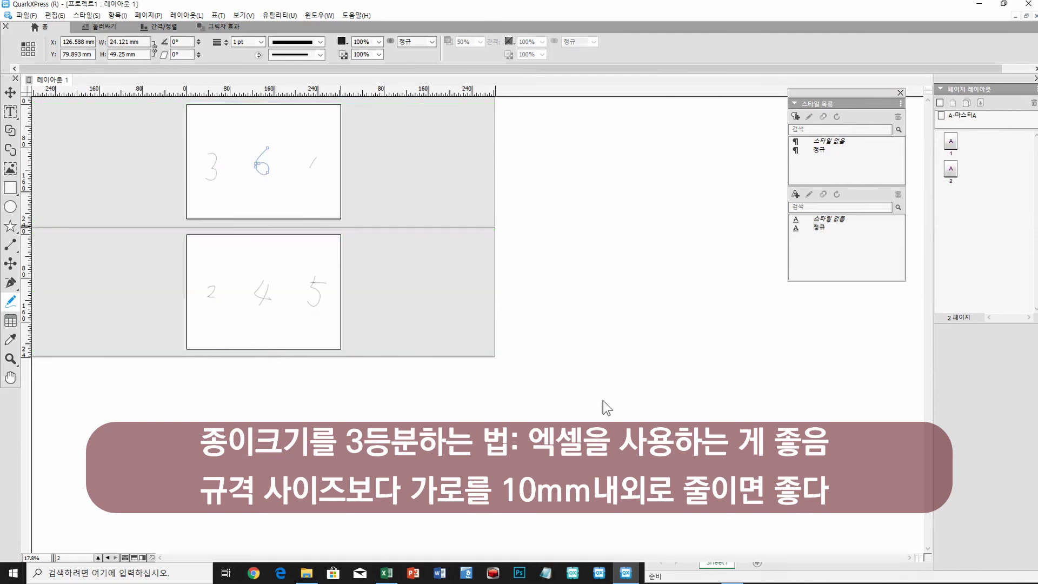
pyautogui.press('F7')
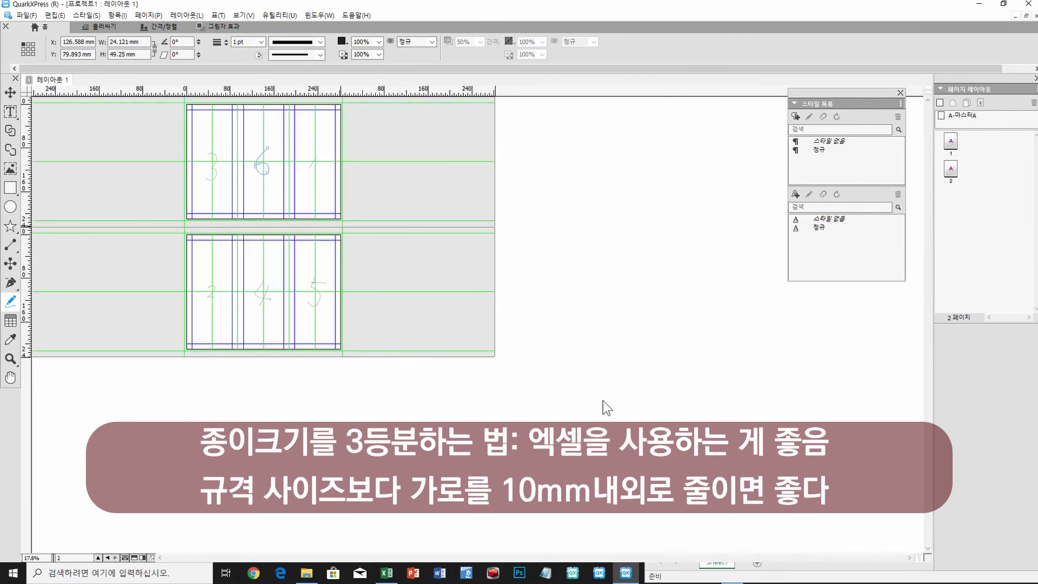
pyautogui.click(10, 93)
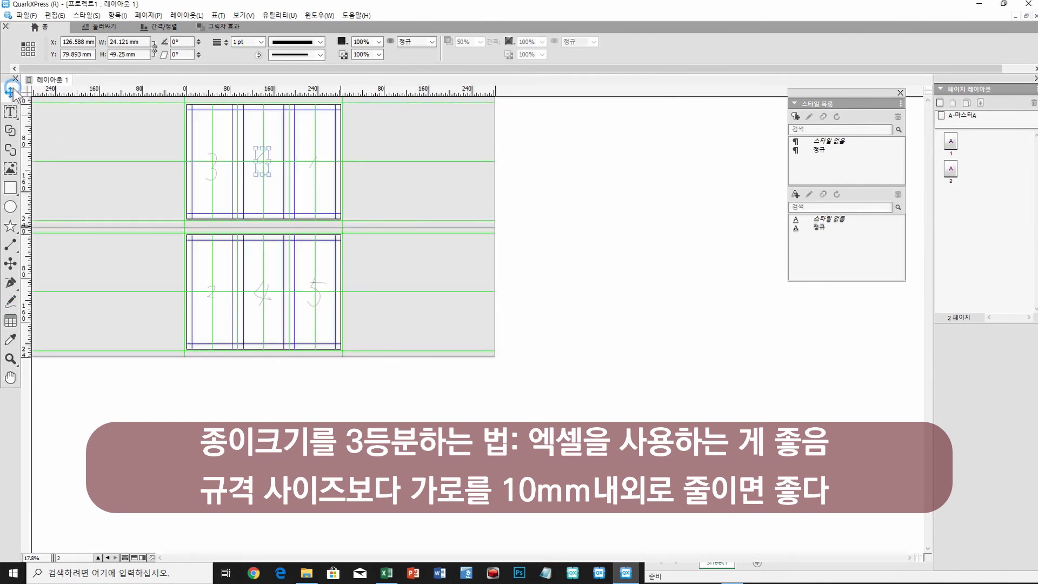
pyautogui.click(70, 131)
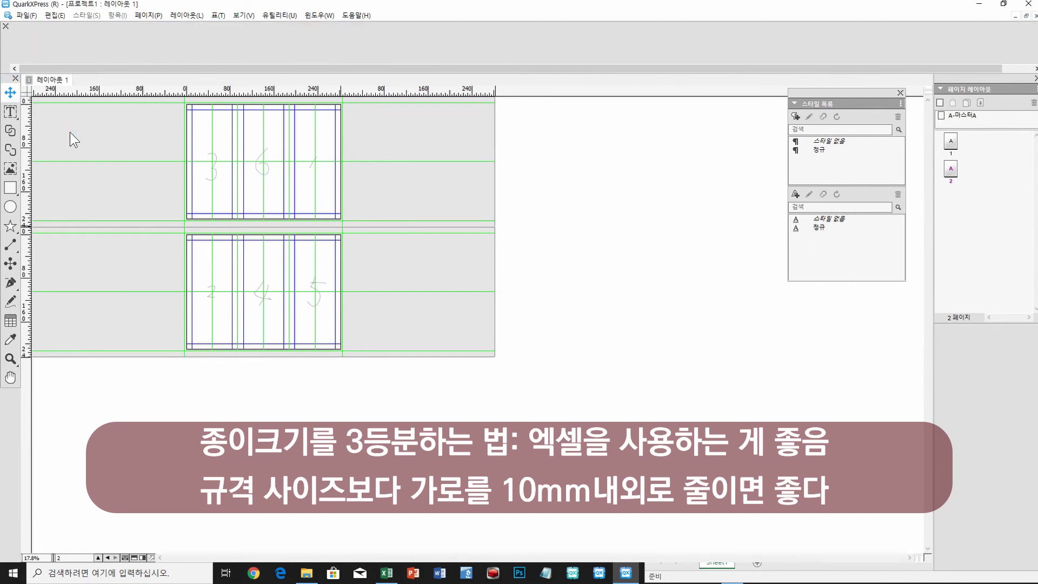